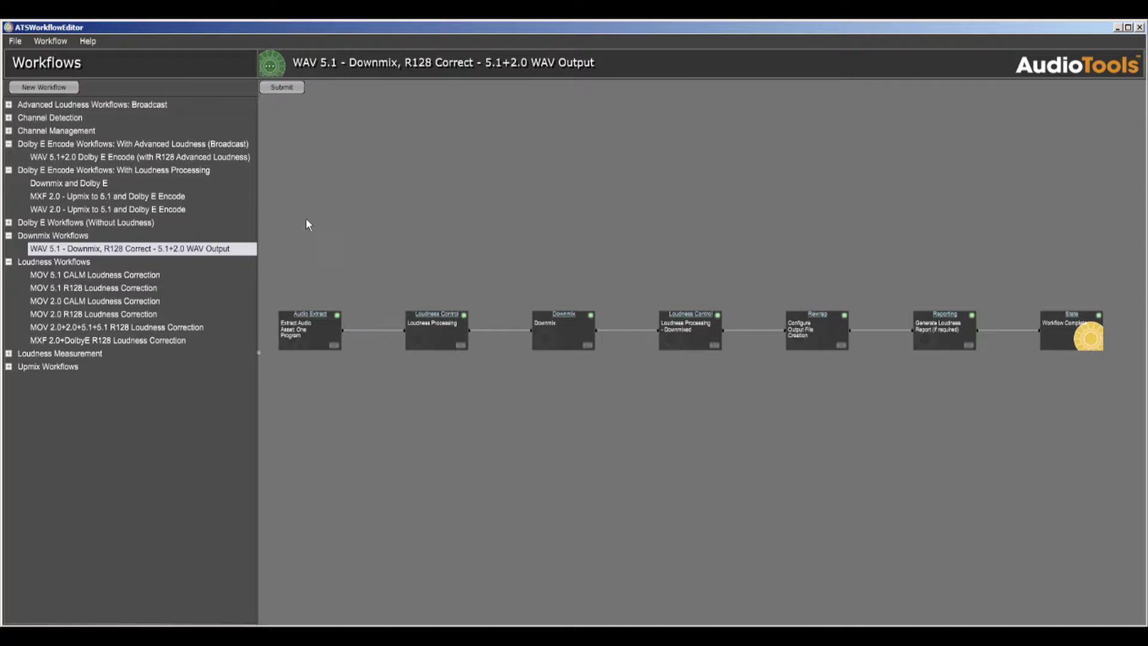
right_click(208, 251)
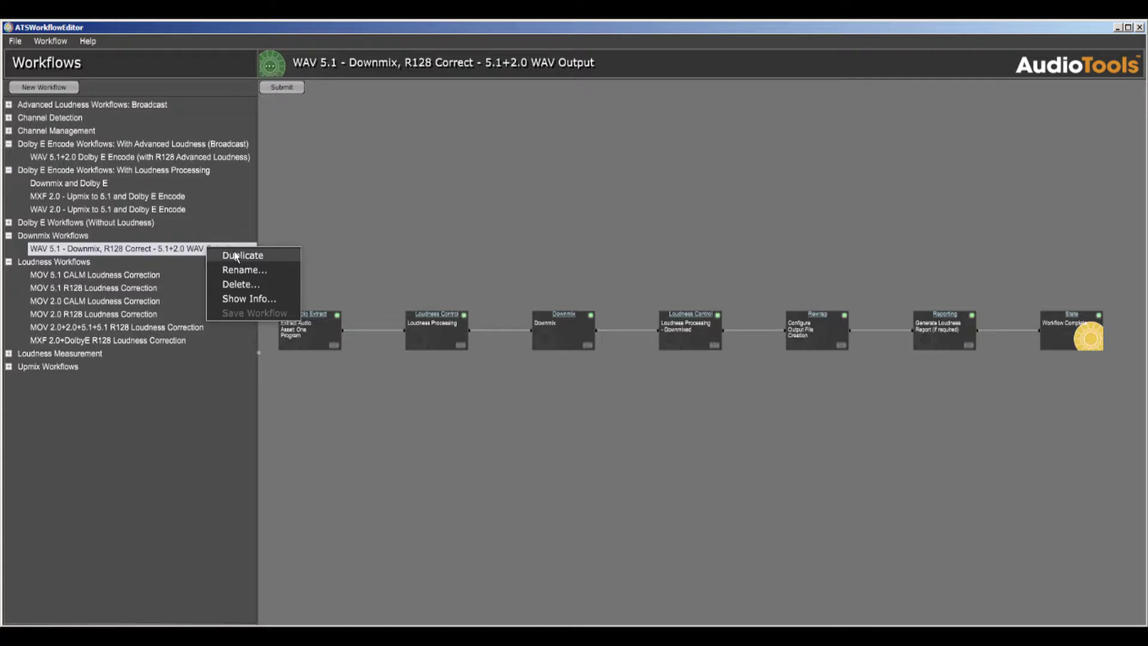
click(236, 255)
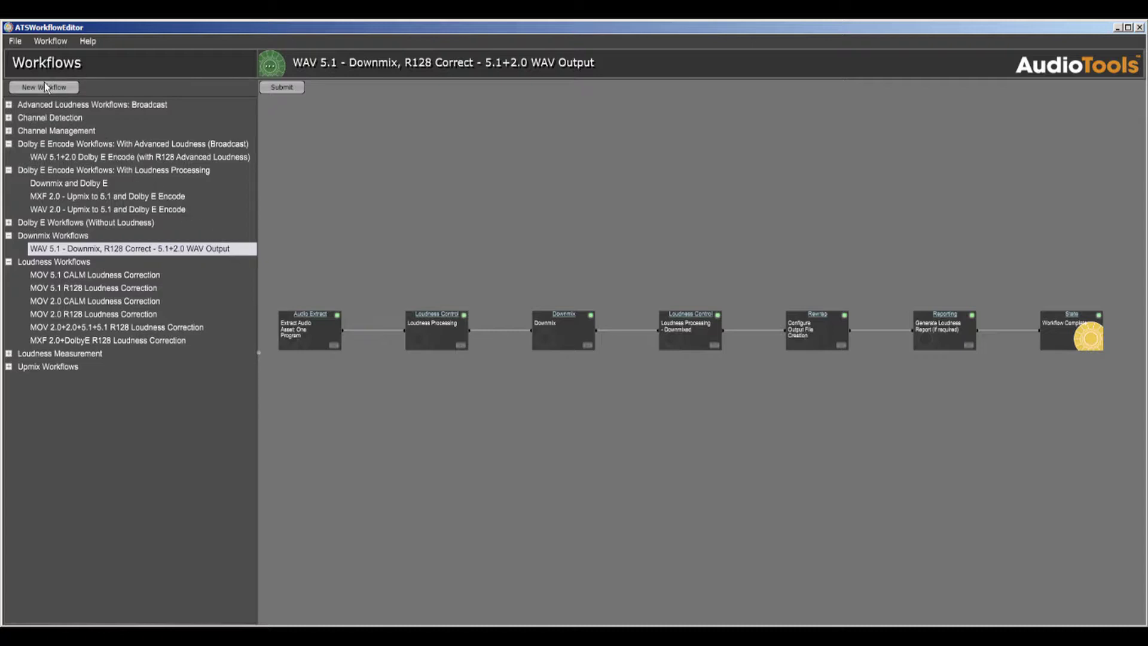
Create a new workflow from the Loudness Workflow: 2 Programs template under Loudness Workflows, Loudness Processing Only.
click(15, 41)
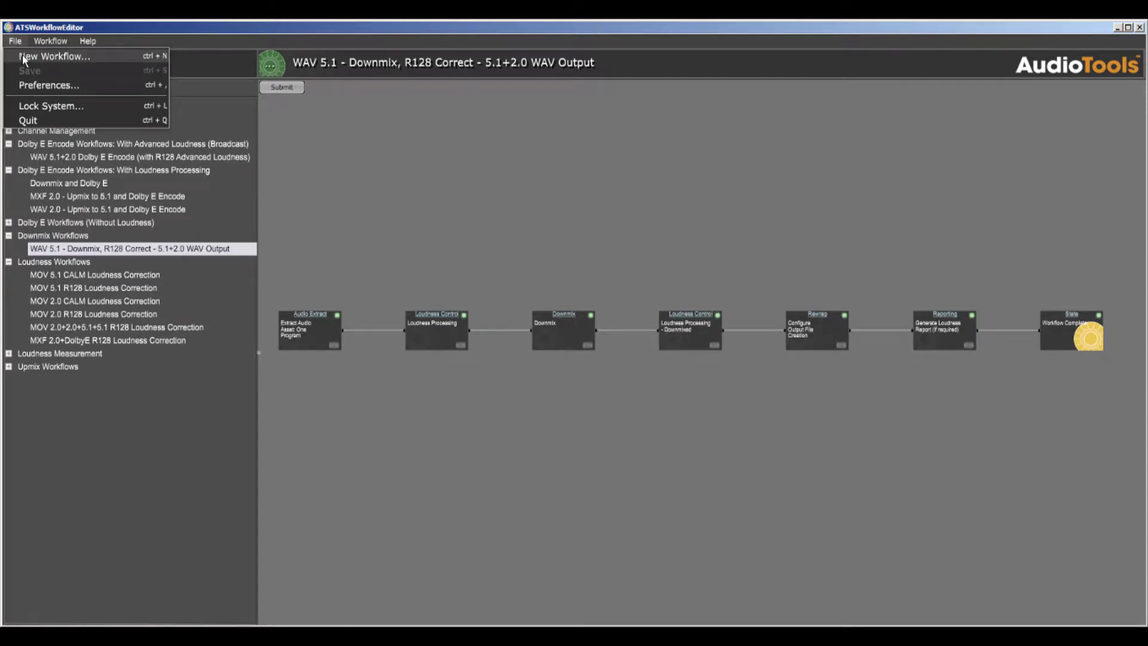
click(24, 58)
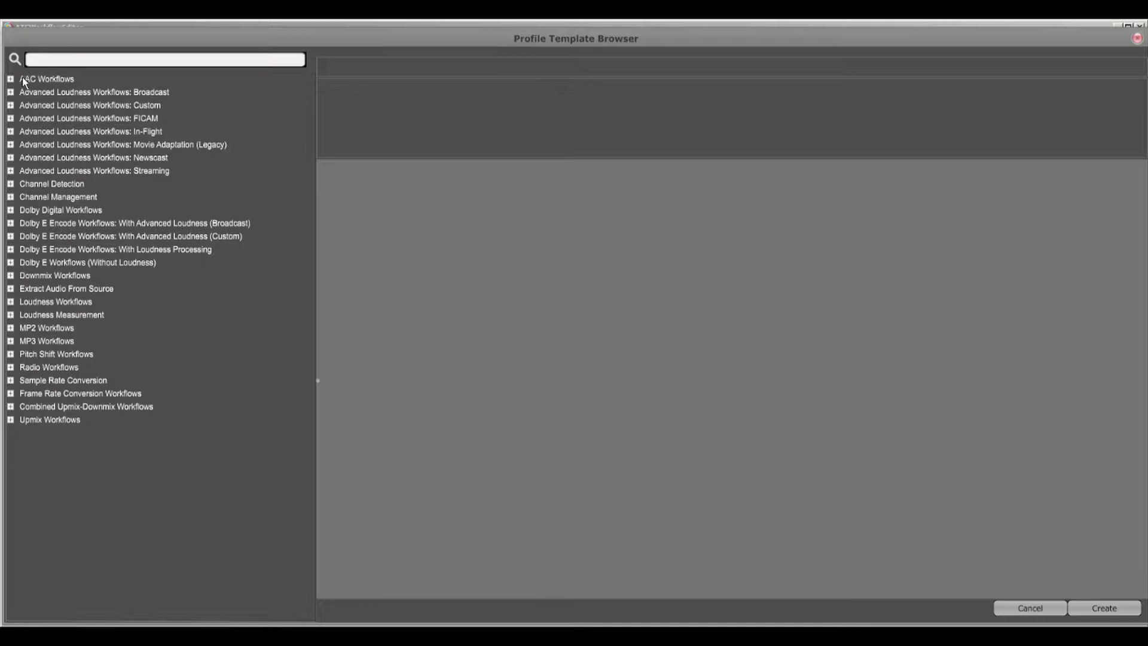
click(11, 301)
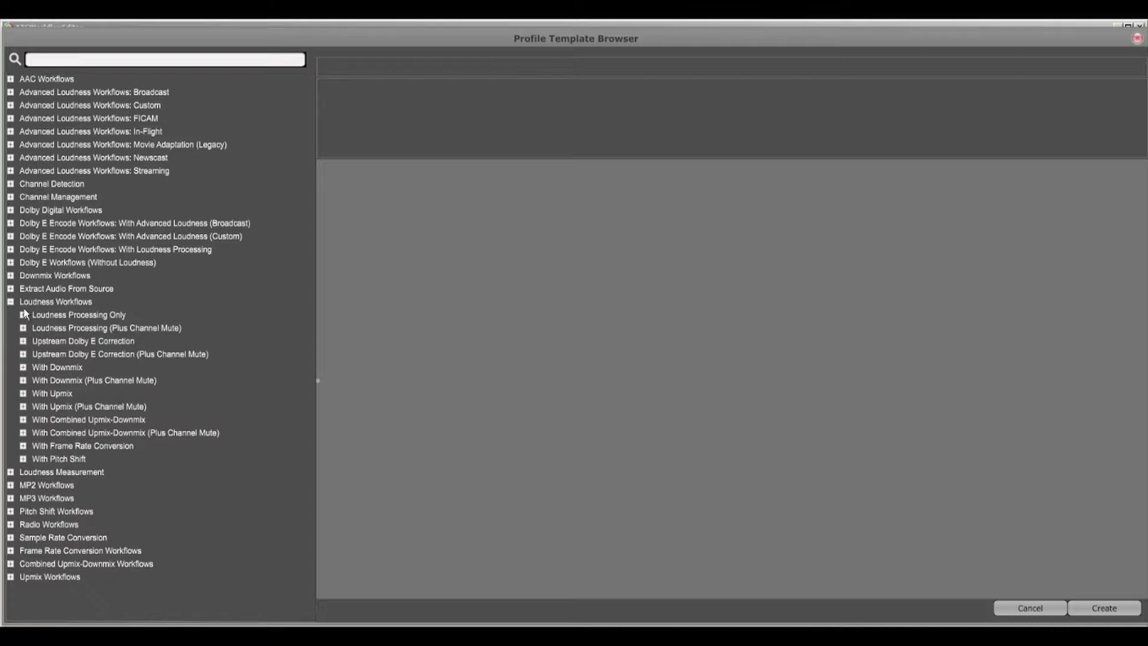
click(23, 315)
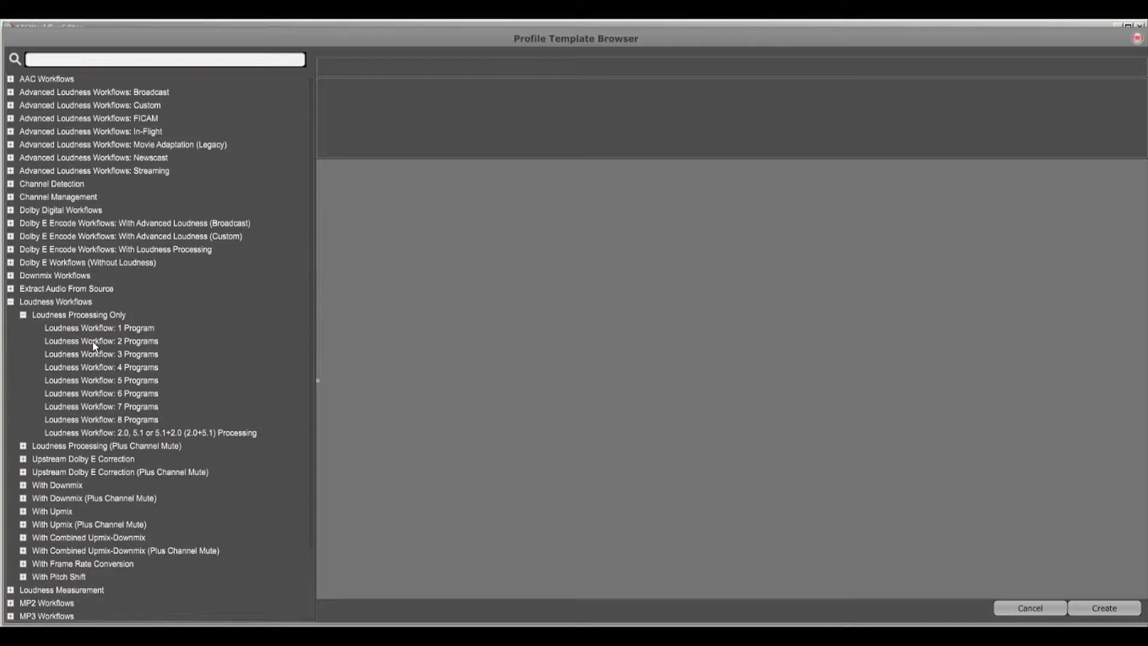
click(94, 343)
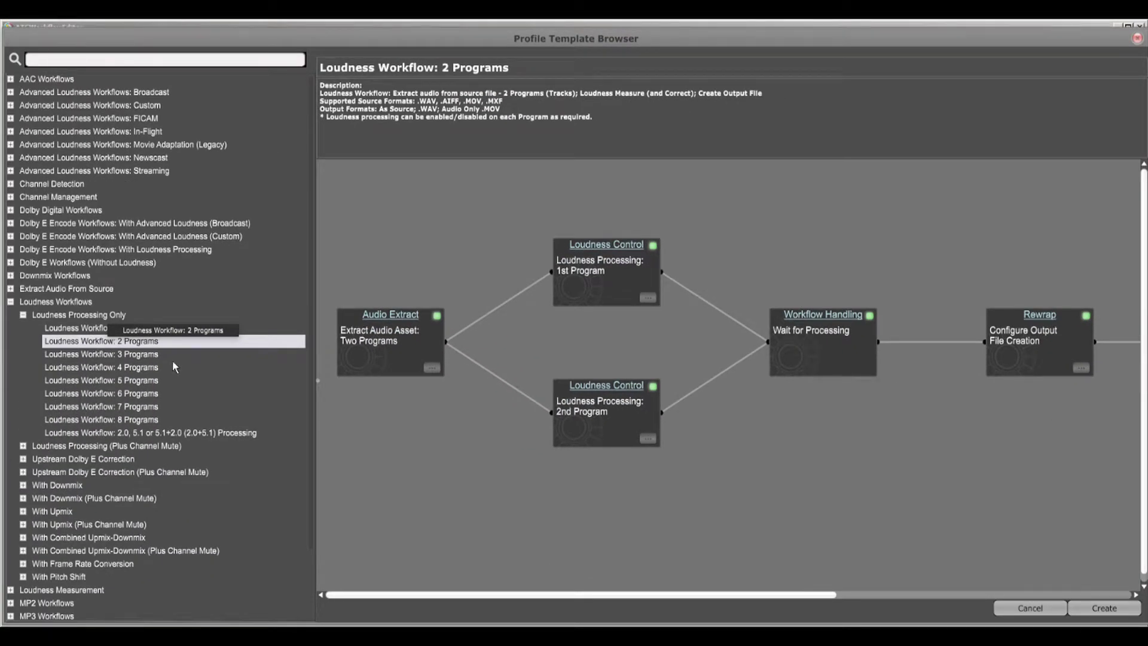
click(1103, 607)
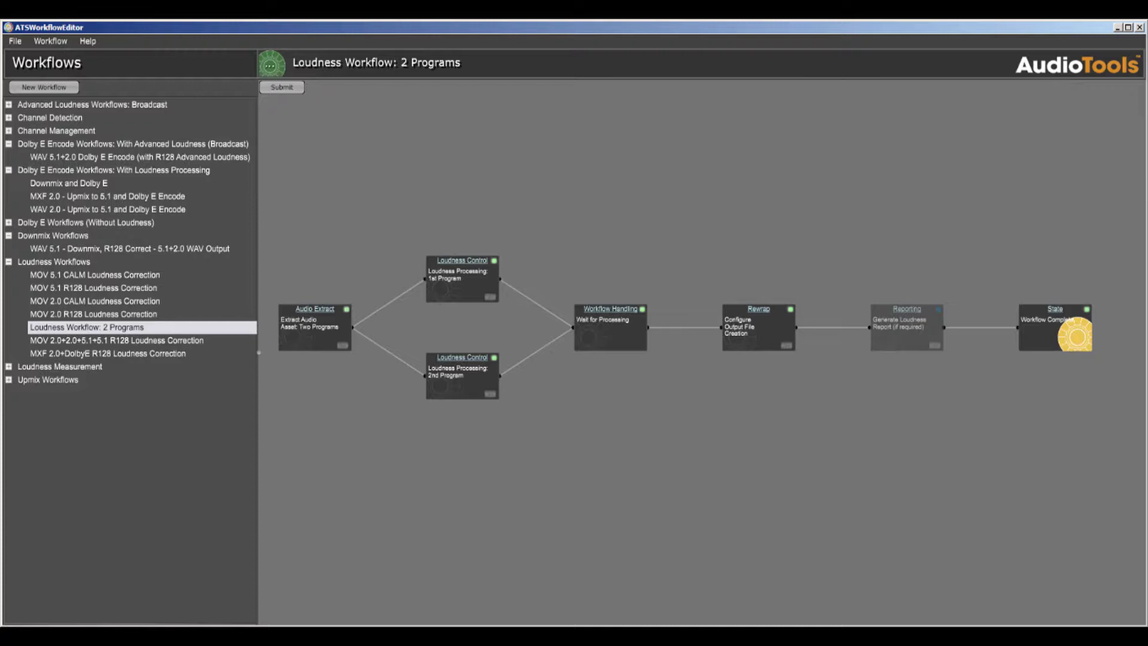
Configure the Audio Extract step with MOV as source file type, keeping the 5.1+2.0 two-program configuration, and apply it.
scroll(701, 353, up, 1)
scroll(702, 353, up, 1)
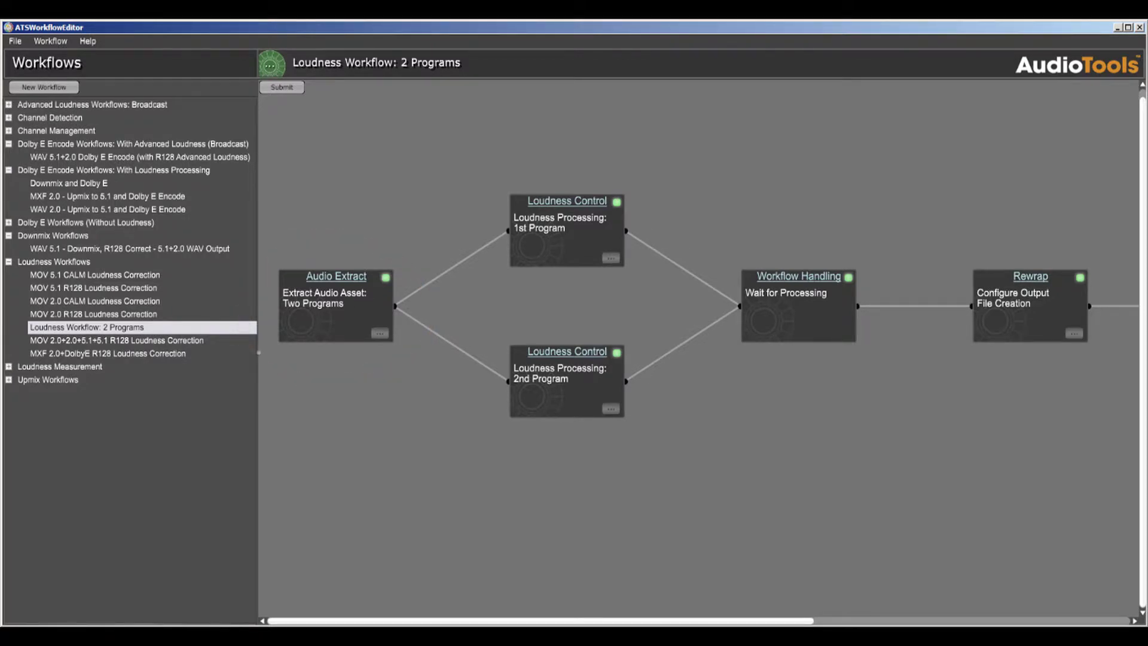
double_click(329, 311)
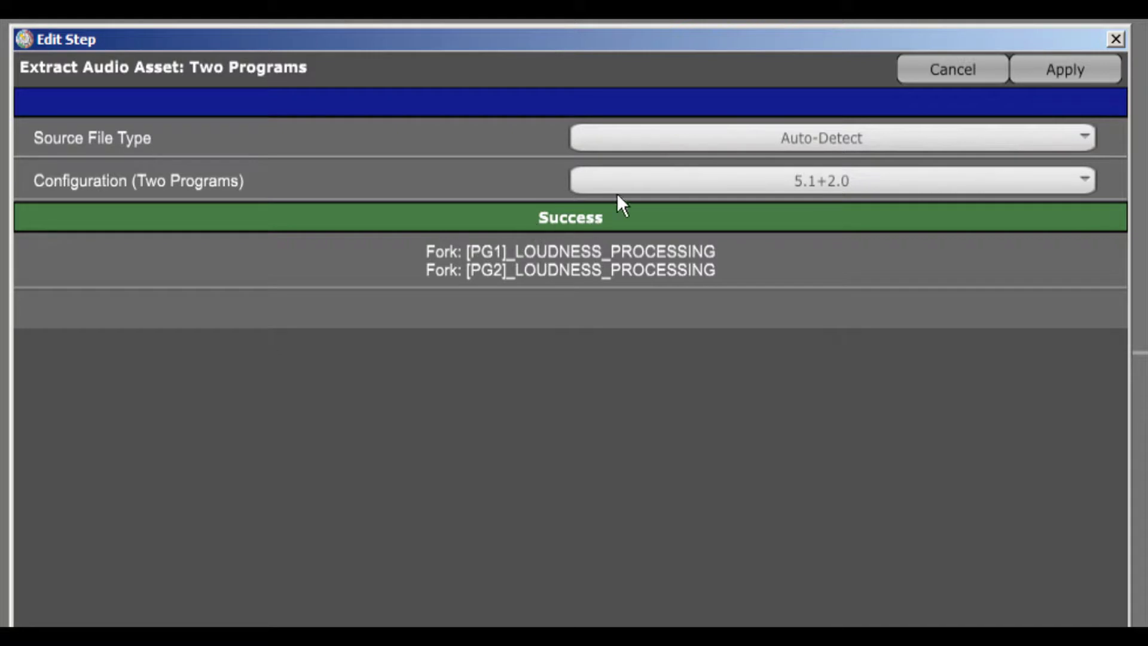
click(793, 150)
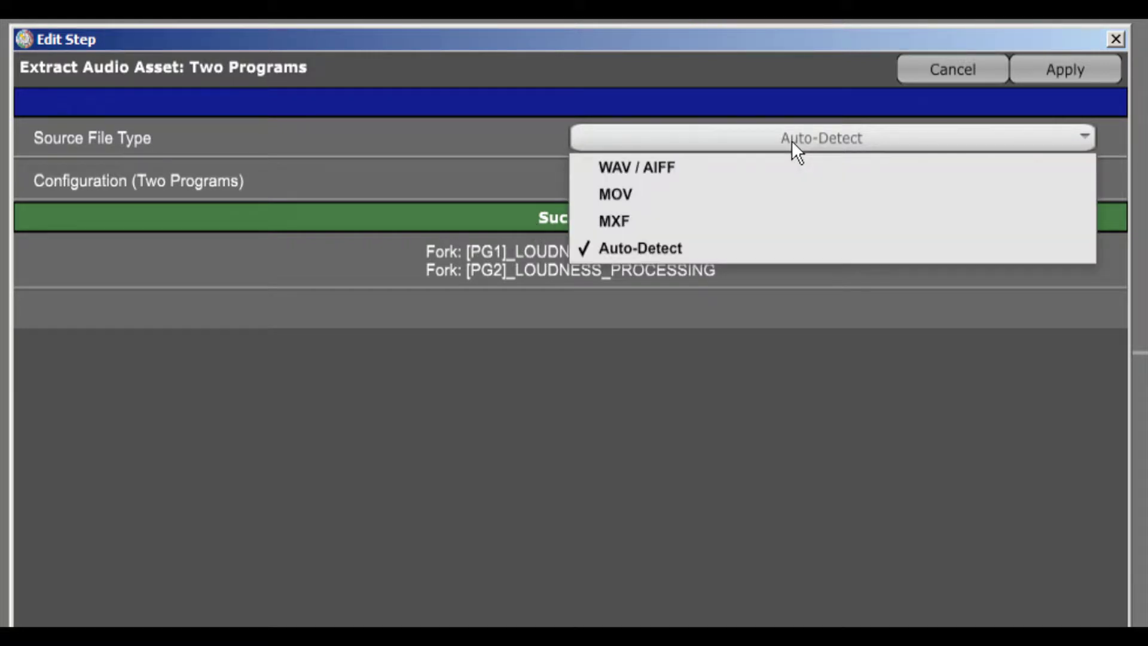
click(773, 209)
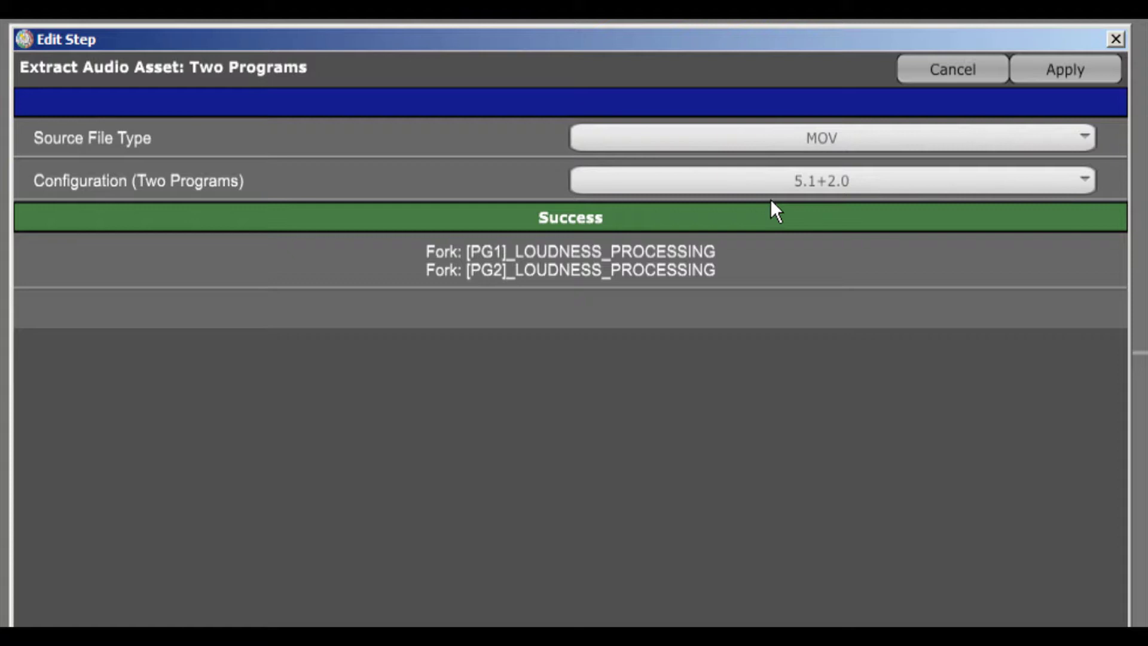
click(772, 190)
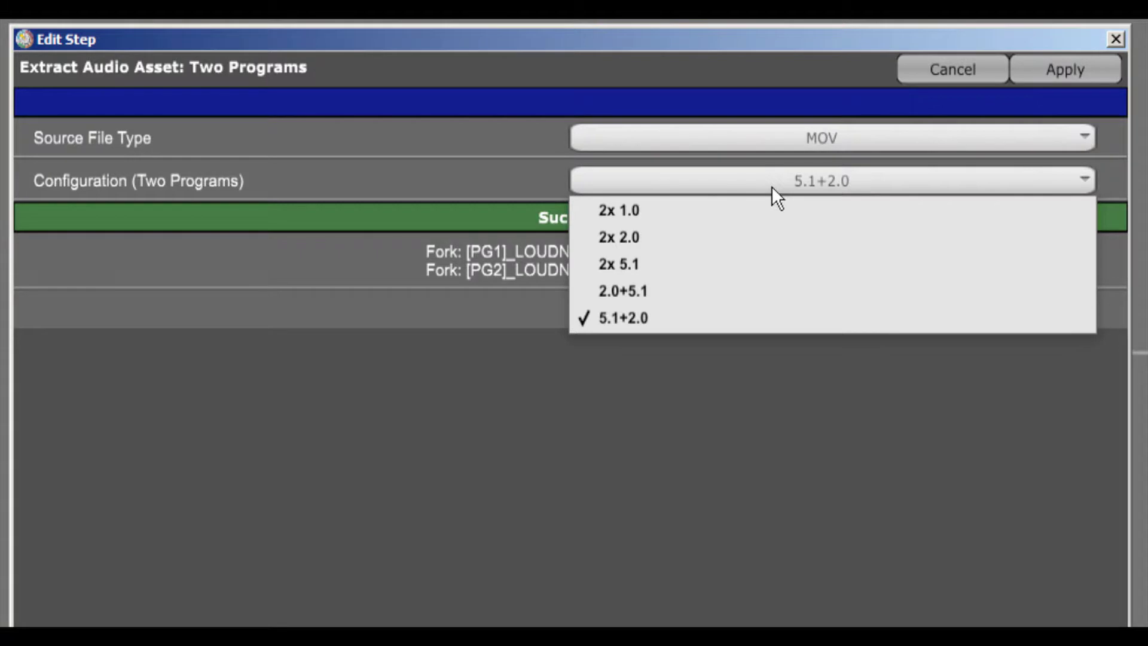
click(771, 188)
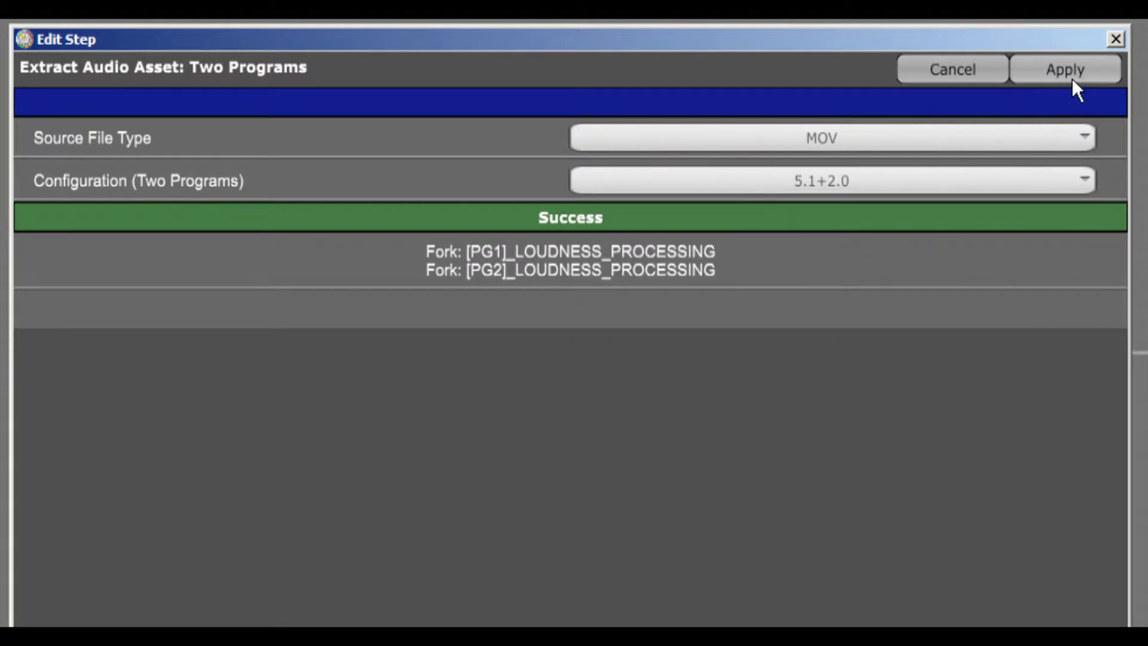
click(1065, 70)
key(Return)
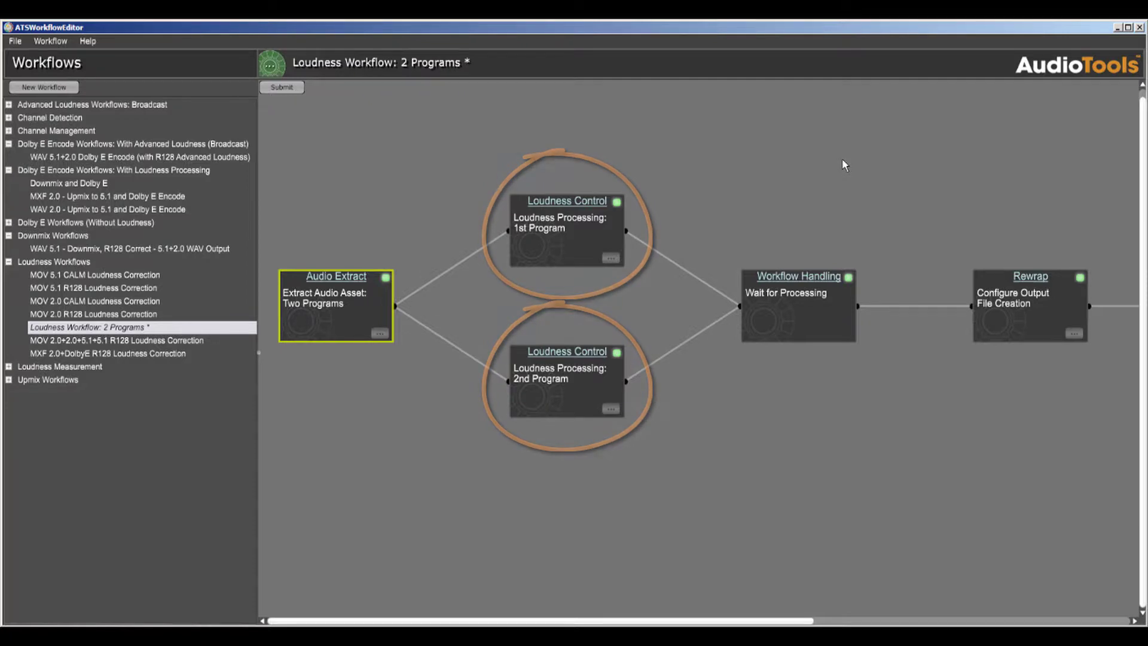
Edit the 1st Program loudness processing step, choosing Measure and Correct as its processing type.
double_click(605, 220)
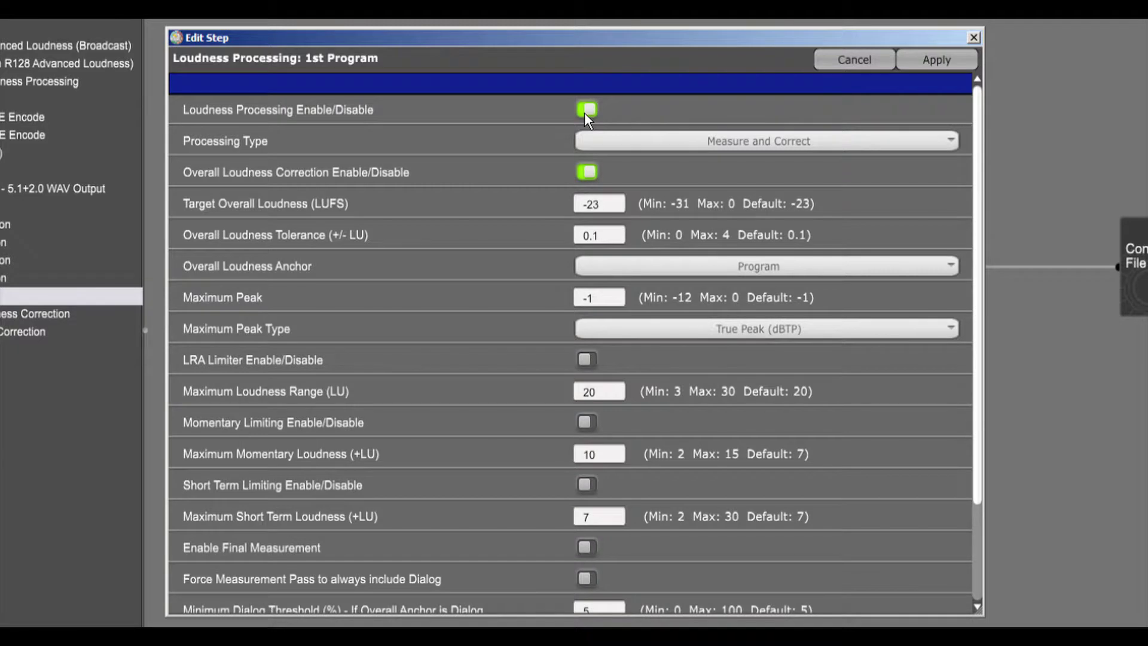
click(621, 137)
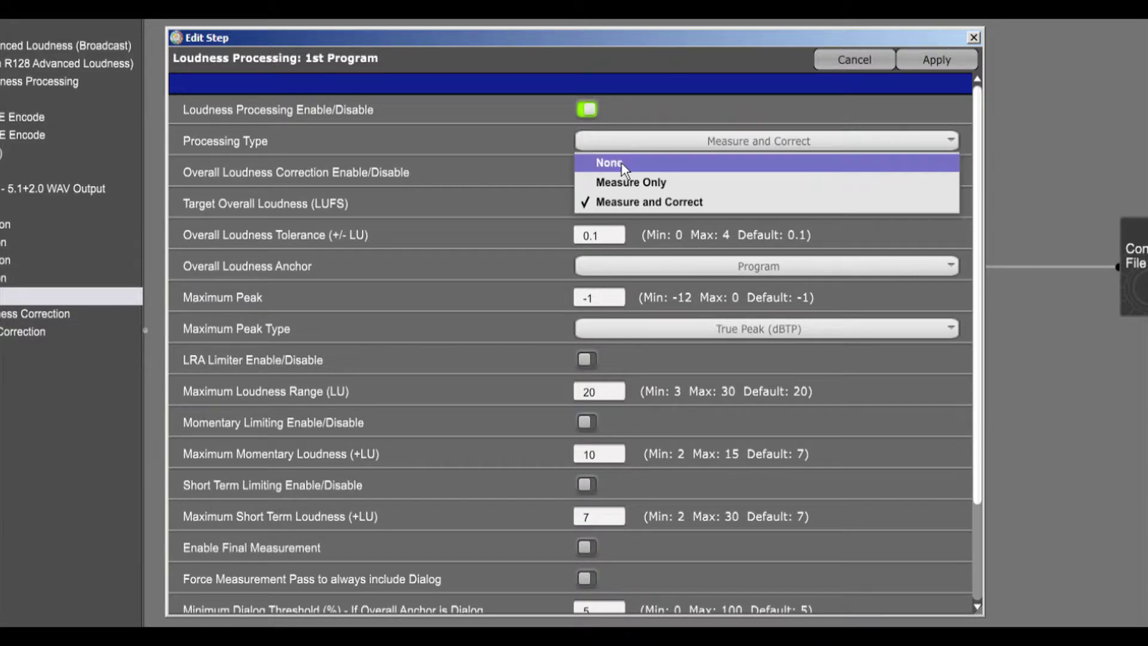
click(625, 197)
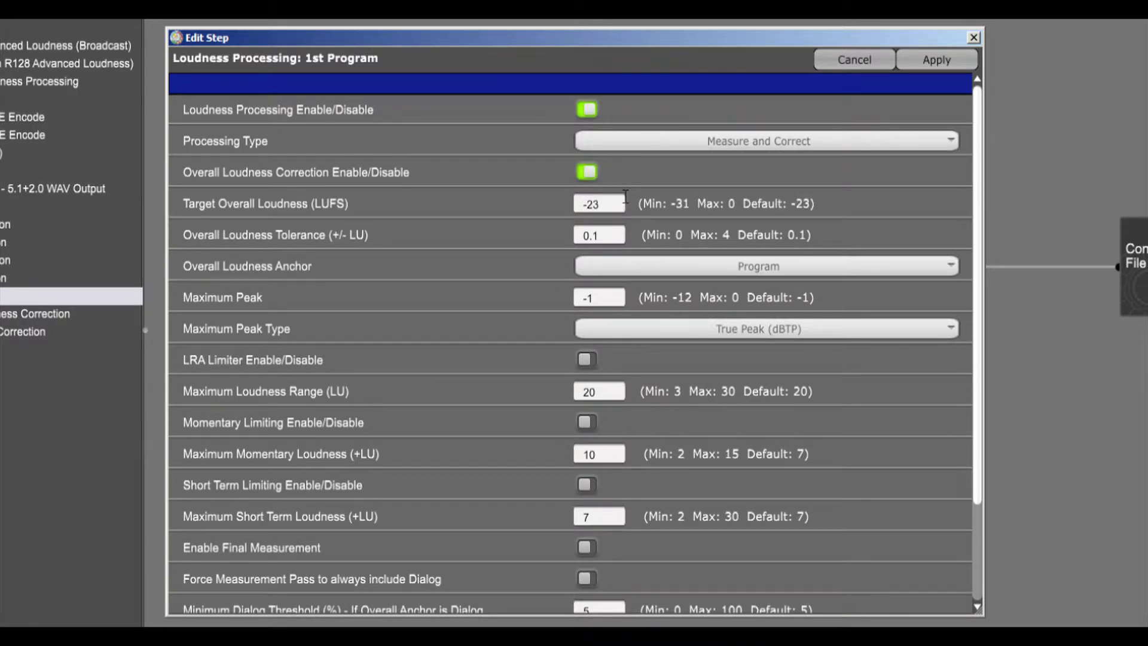
Try a maximum peak of -3 for the 1st program and restore it to -1.
scroll(625, 197, down, 3)
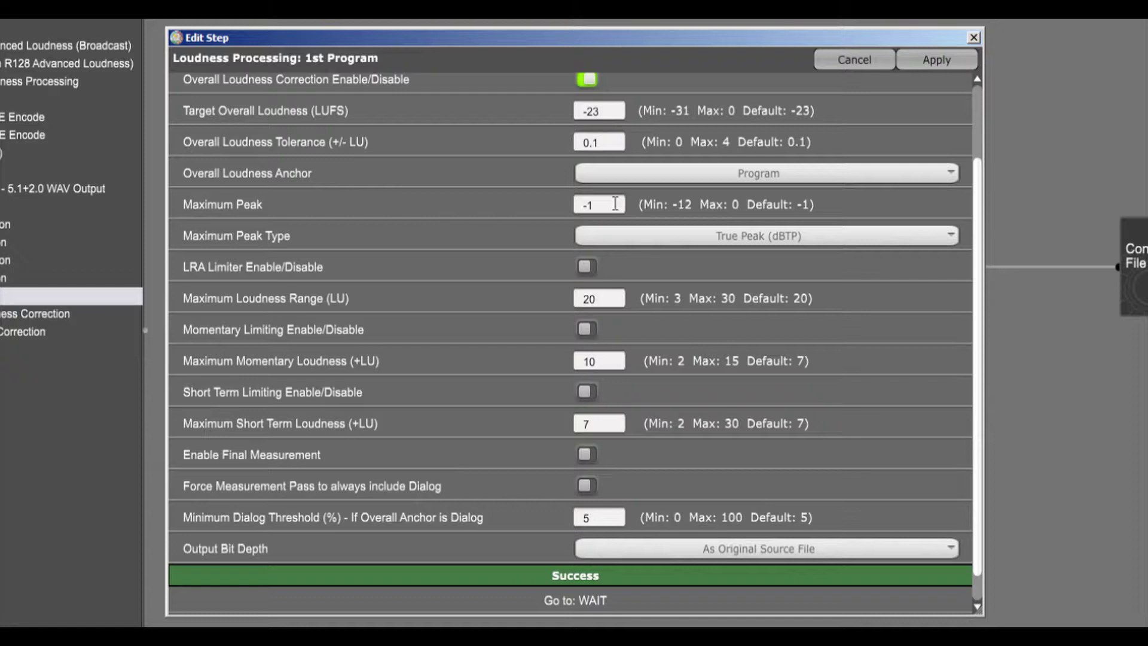
click(615, 204)
key(BackSpace)
text(3)
key(BackSpace)
text(1)
Enable the 1st program's LRA limiter with a maximum loudness range of 16 LU, turn on final measurement, and apply.
click(586, 265)
click(598, 293)
key(BackSpace)
key(BackSpace)
text(16)
click(589, 453)
click(930, 63)
key(Return)
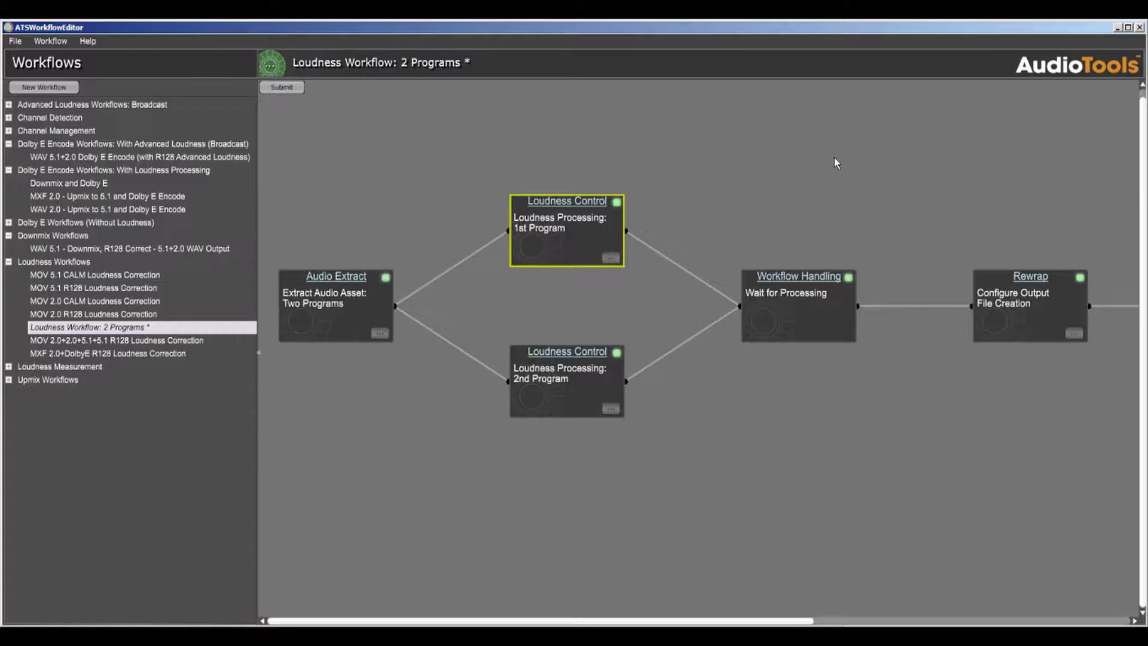
Enable final measurement in the 2nd Program loudness processing step and apply the change.
double_click(594, 372)
scroll(592, 373, down, 3)
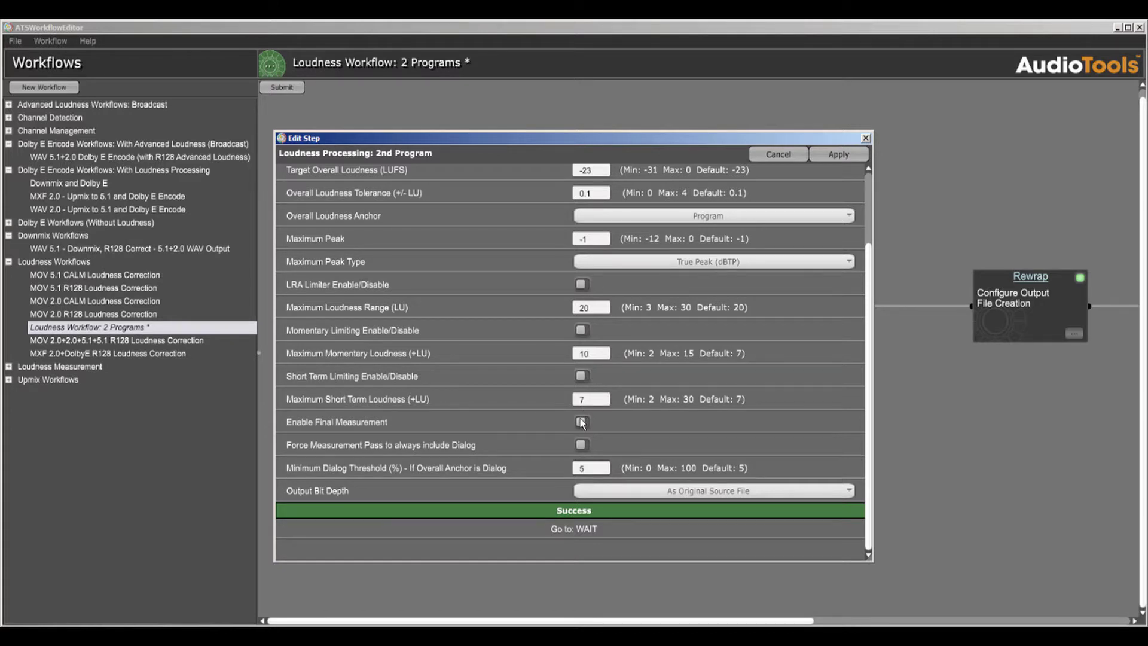
click(581, 421)
click(839, 155)
Open the Rewrap step's output file settings and examine the options for file type, bit depth, number of programs and output channels.
scroll(844, 152, right, 5)
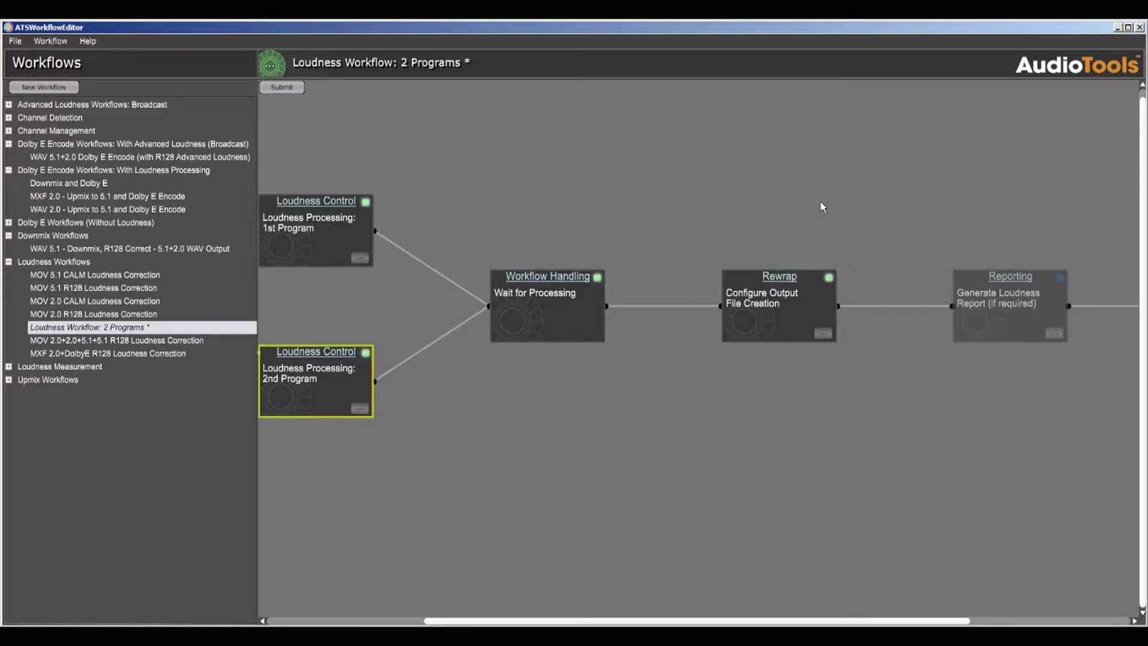
click(788, 295)
double_click(787, 295)
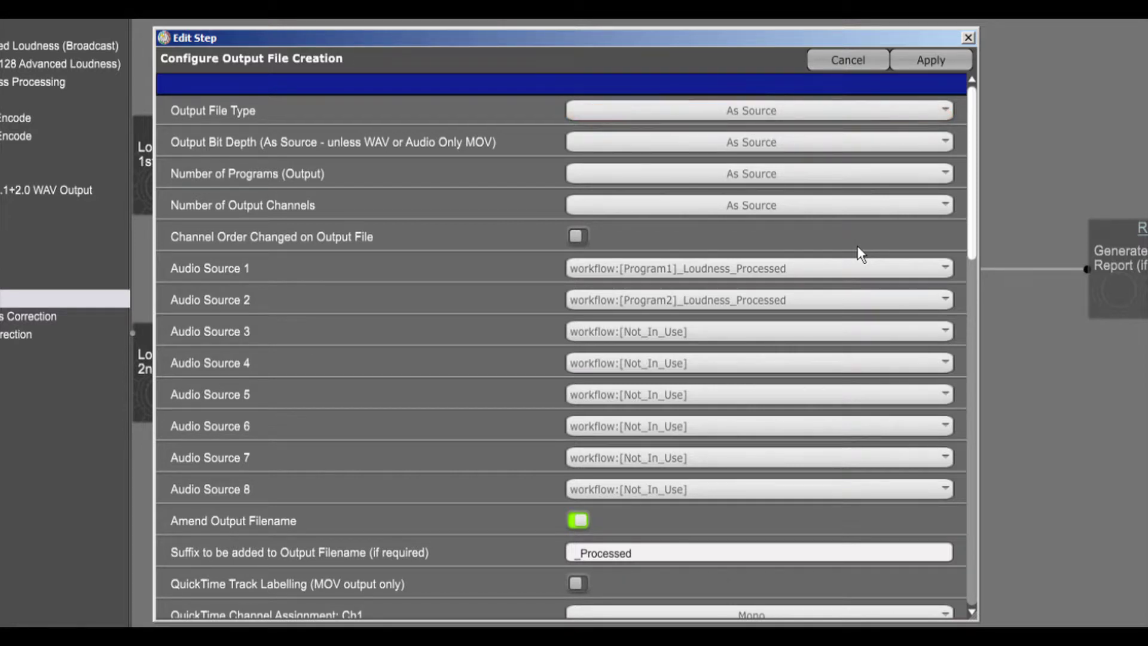
click(827, 115)
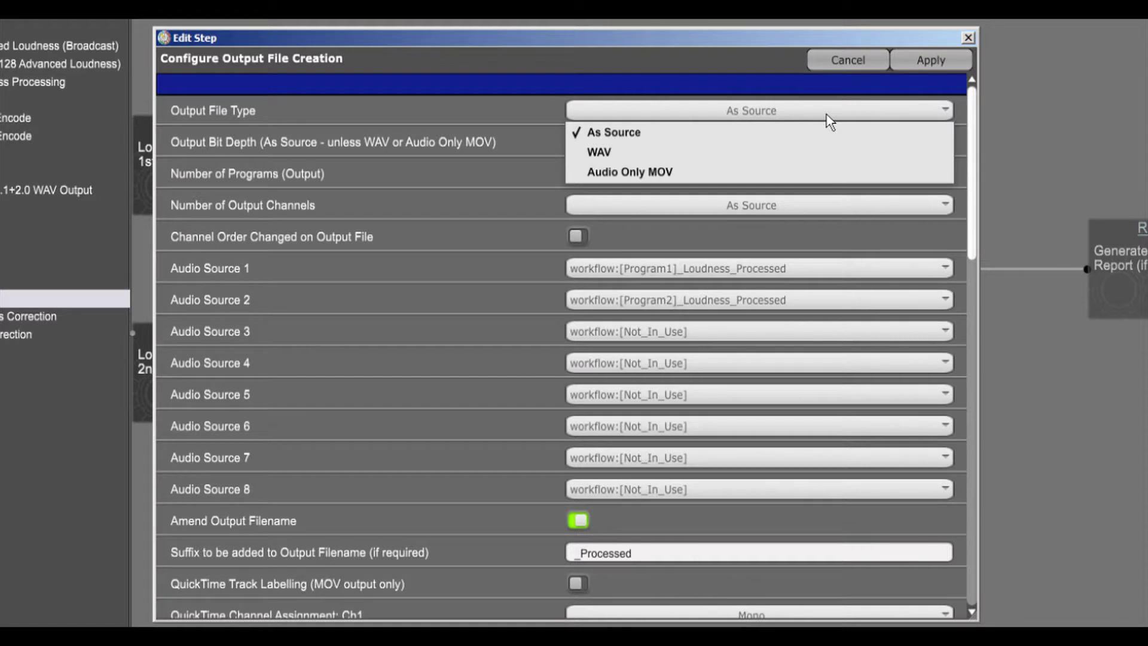
click(827, 115)
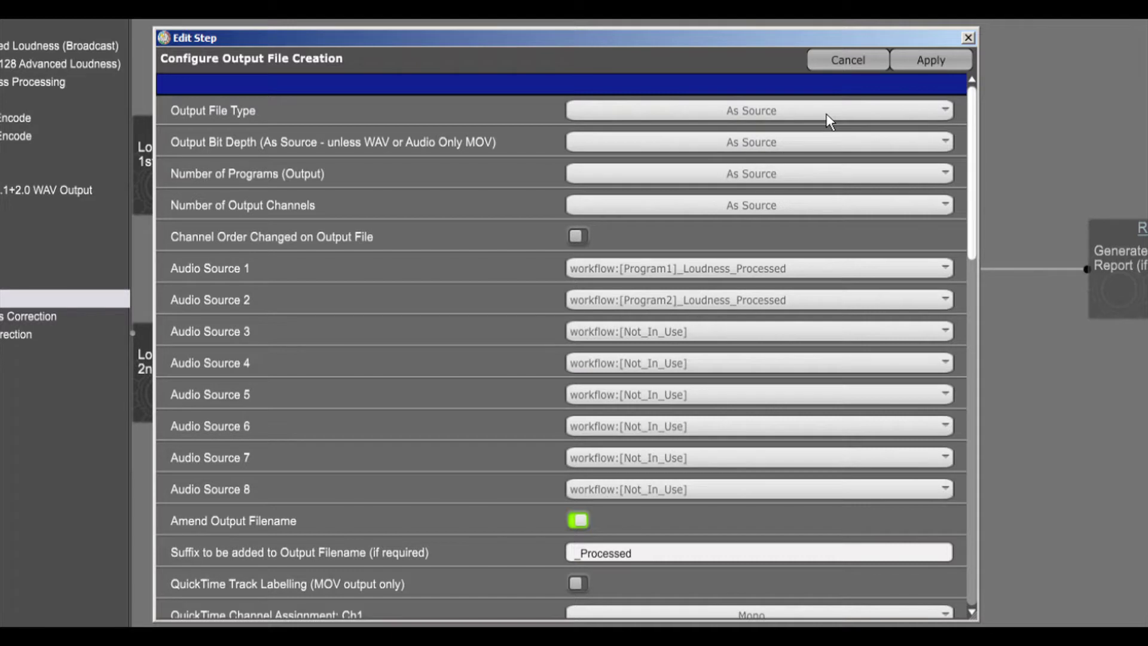
click(825, 149)
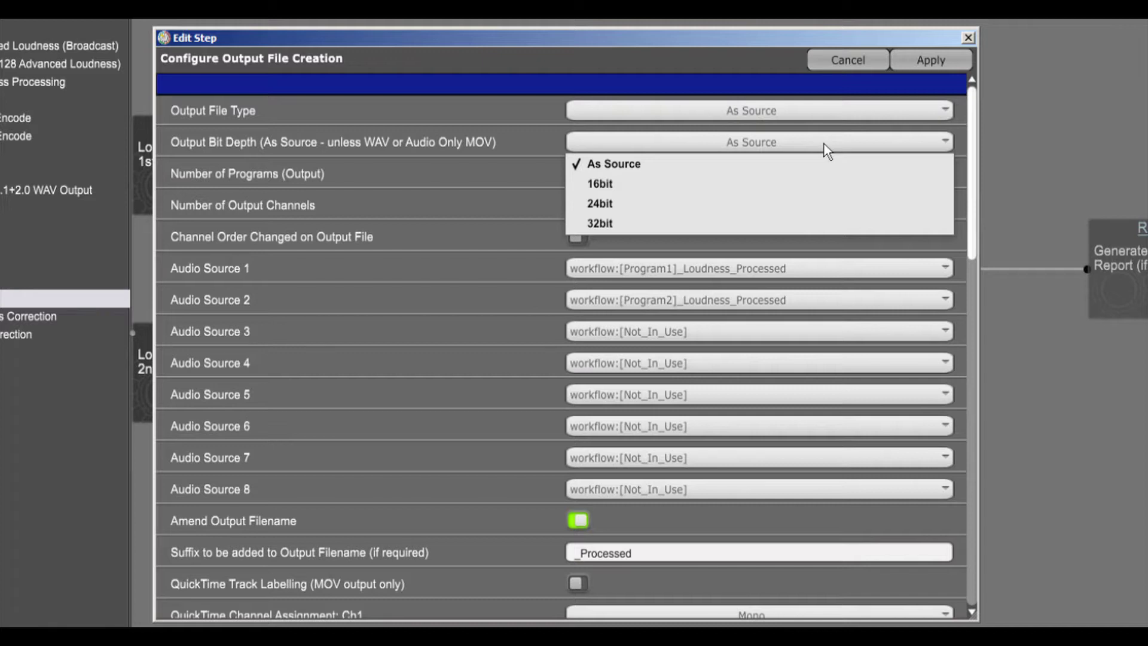
click(823, 144)
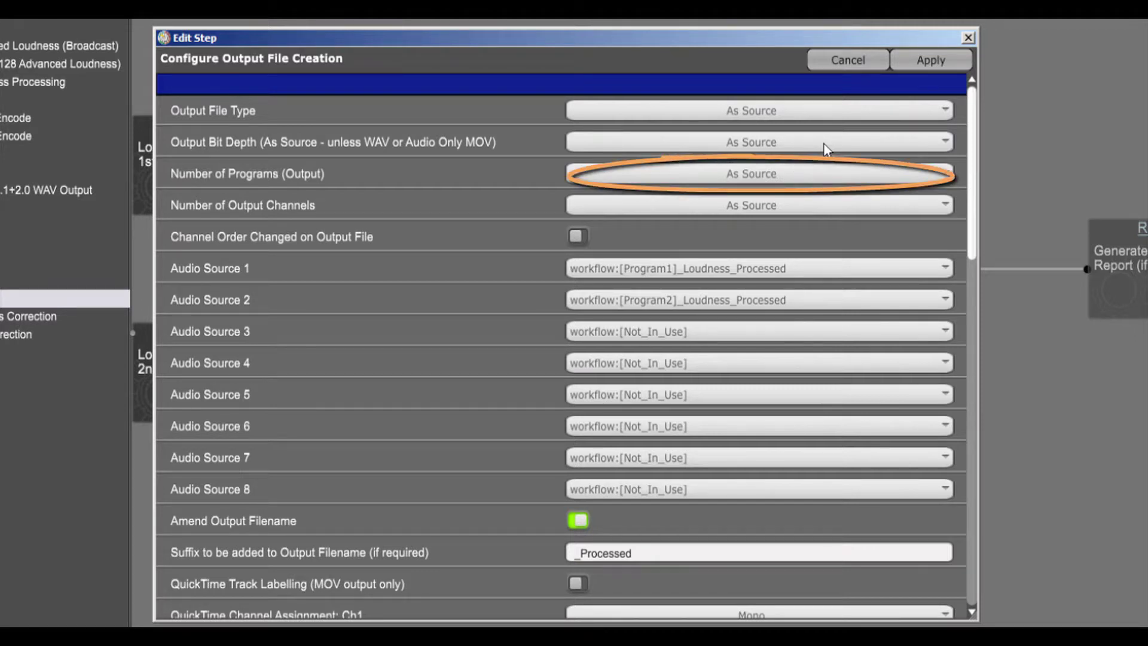
click(824, 175)
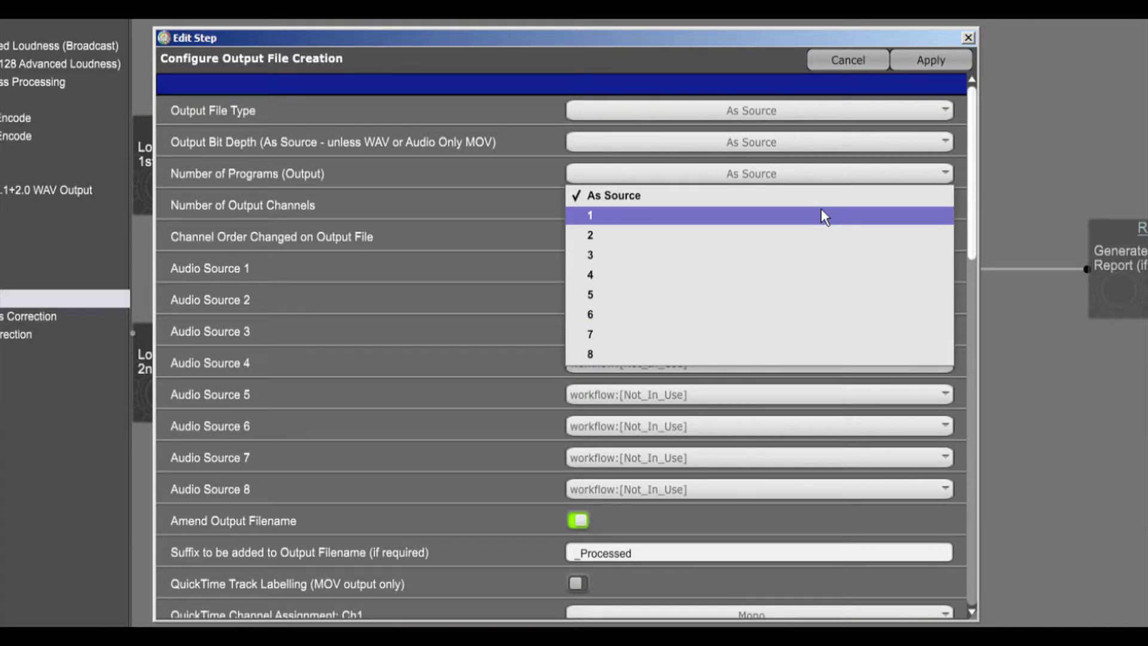
click(821, 179)
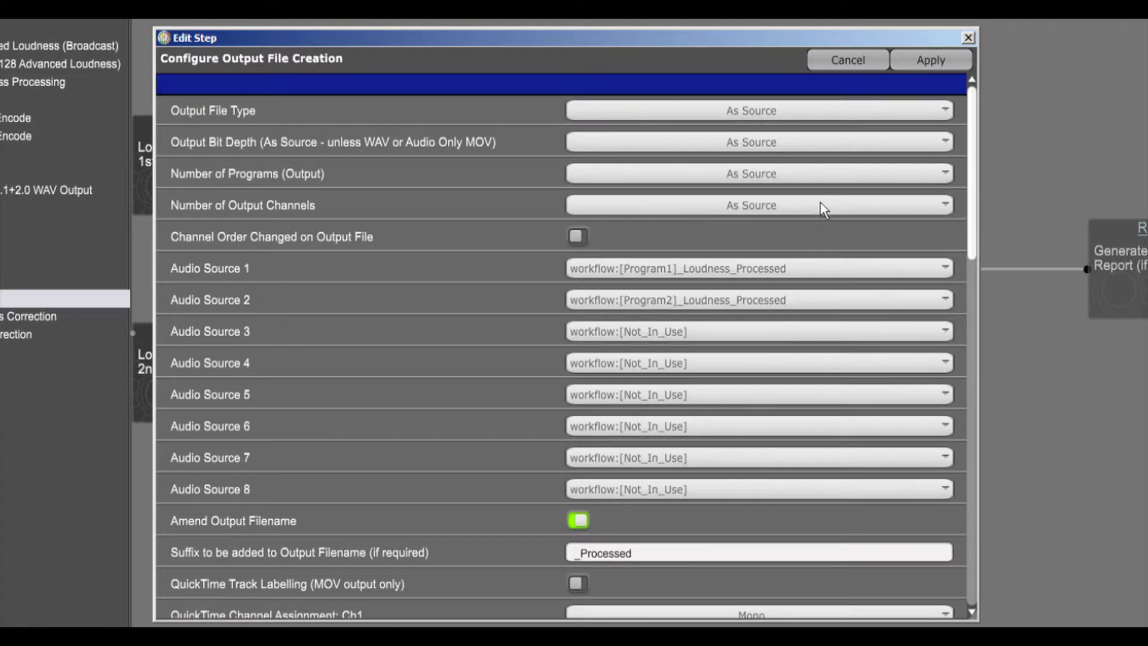
click(823, 205)
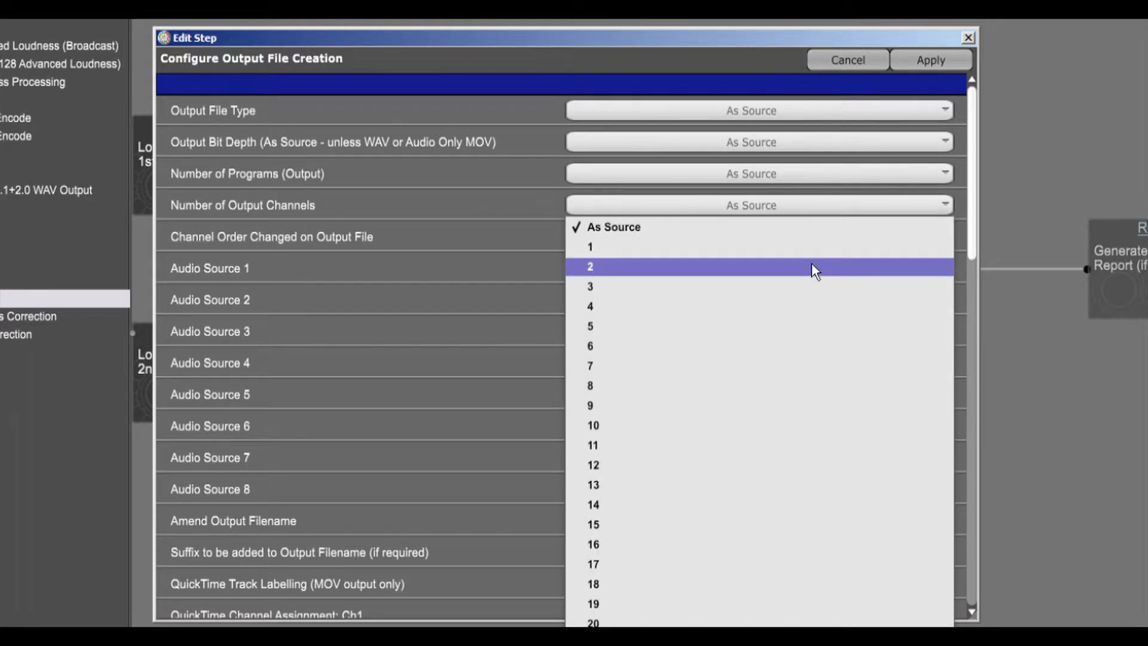
key(Escape)
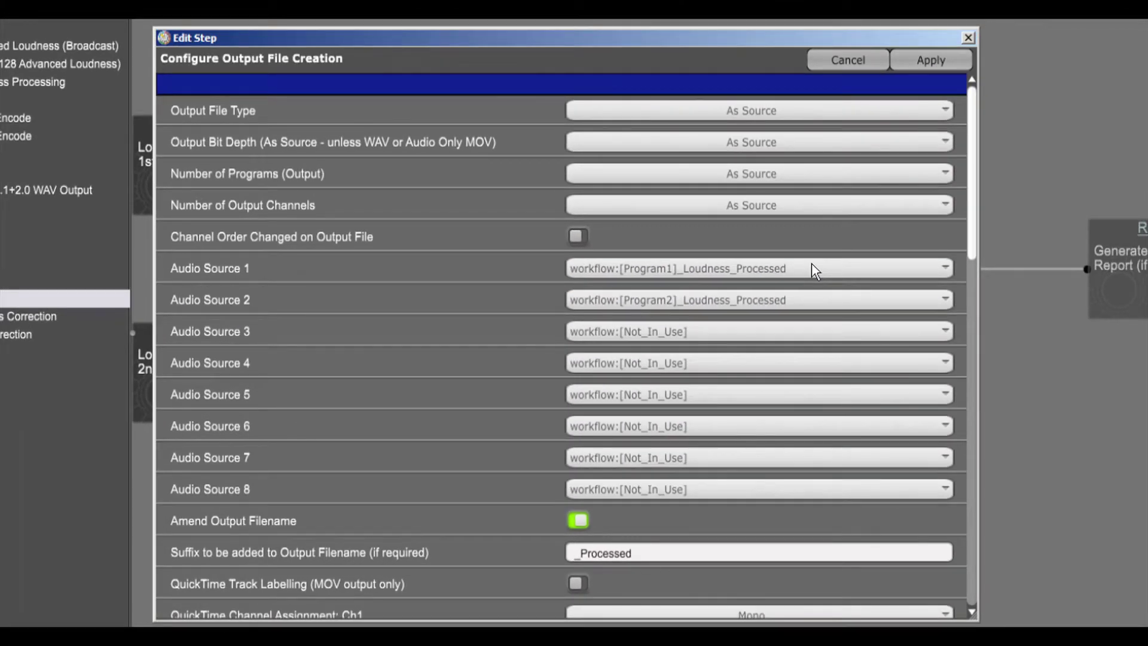
Set the output filename suffix to _R128 and enable QuickTime track labelling for MOV output.
scroll(811, 263, down, 3)
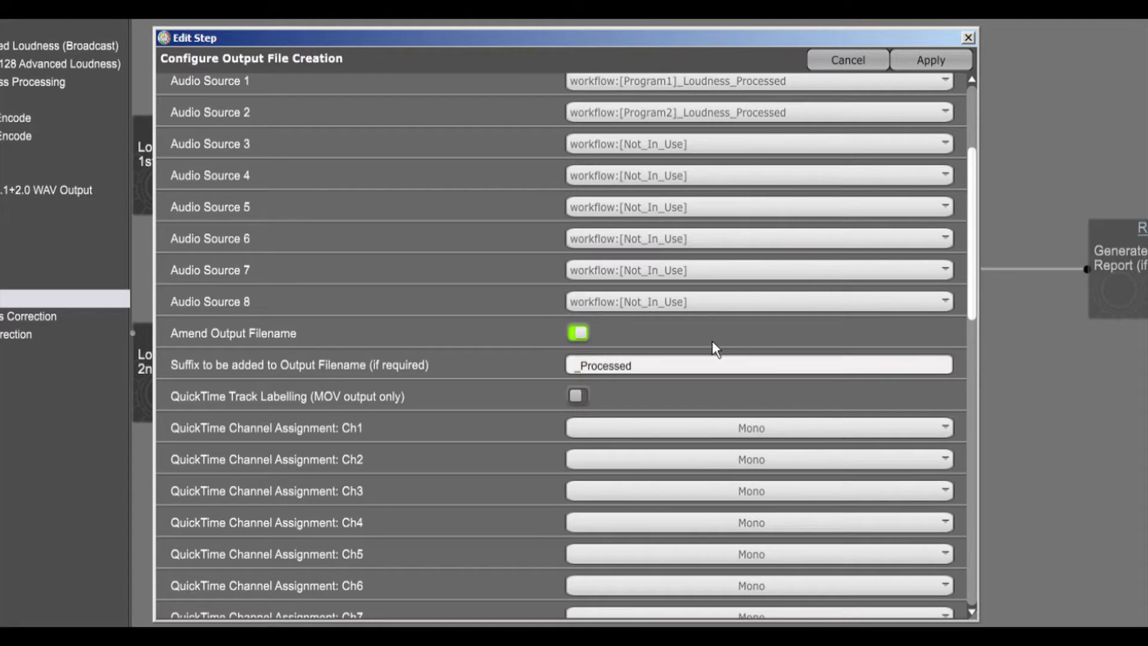
double_click(682, 362)
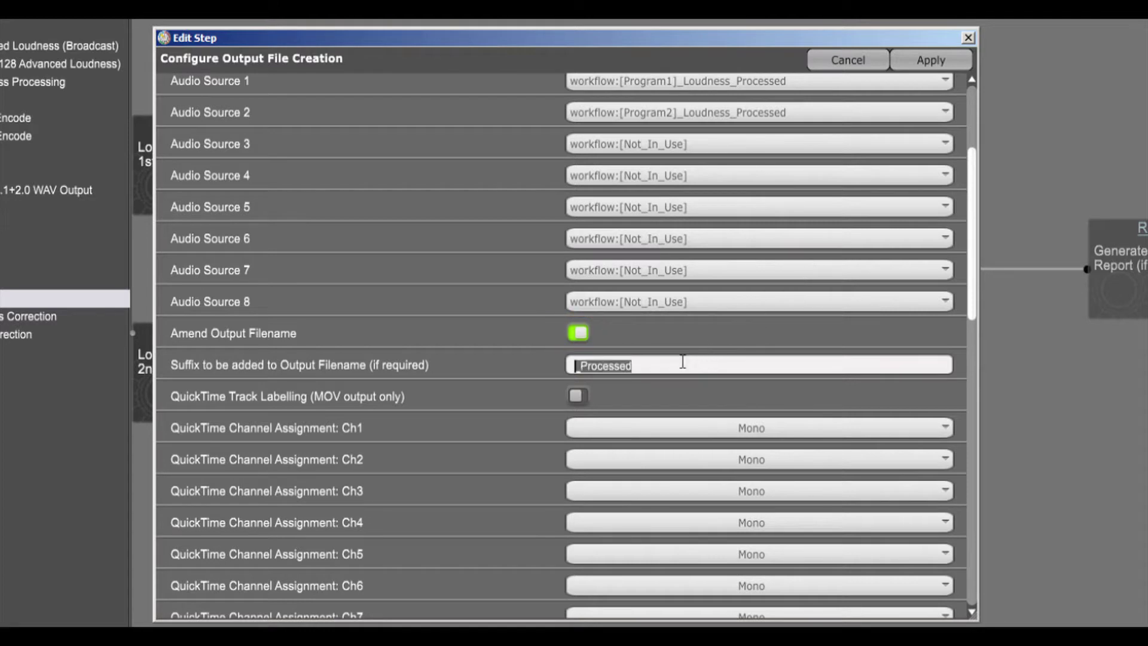
text(_R)
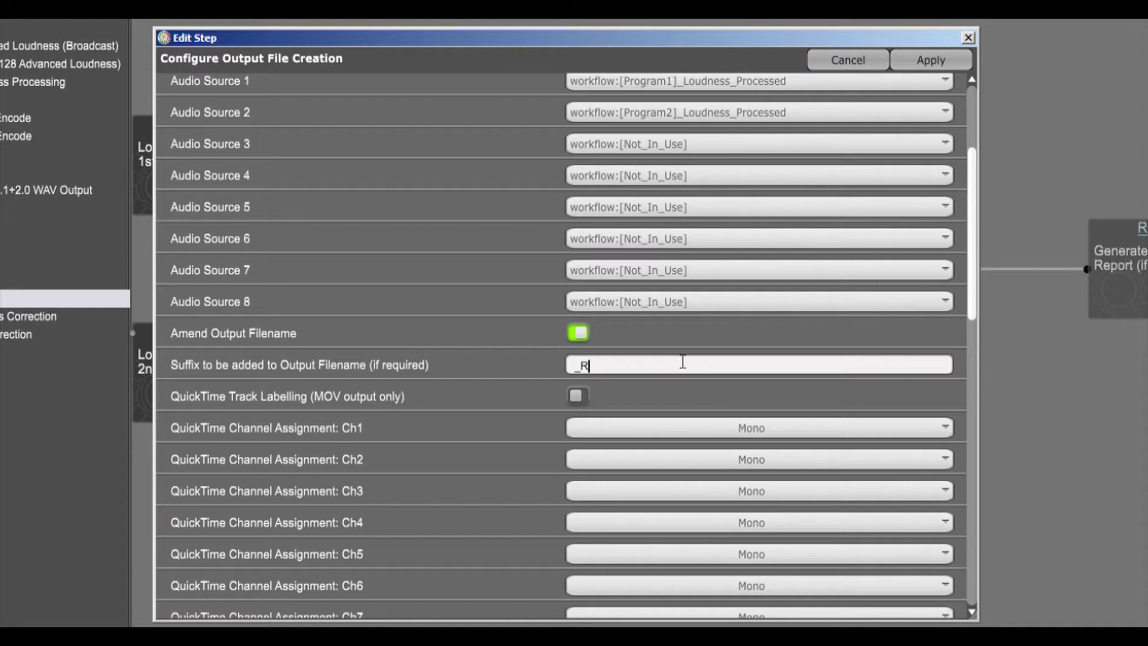
text(128)
scroll(683, 364, down, 3)
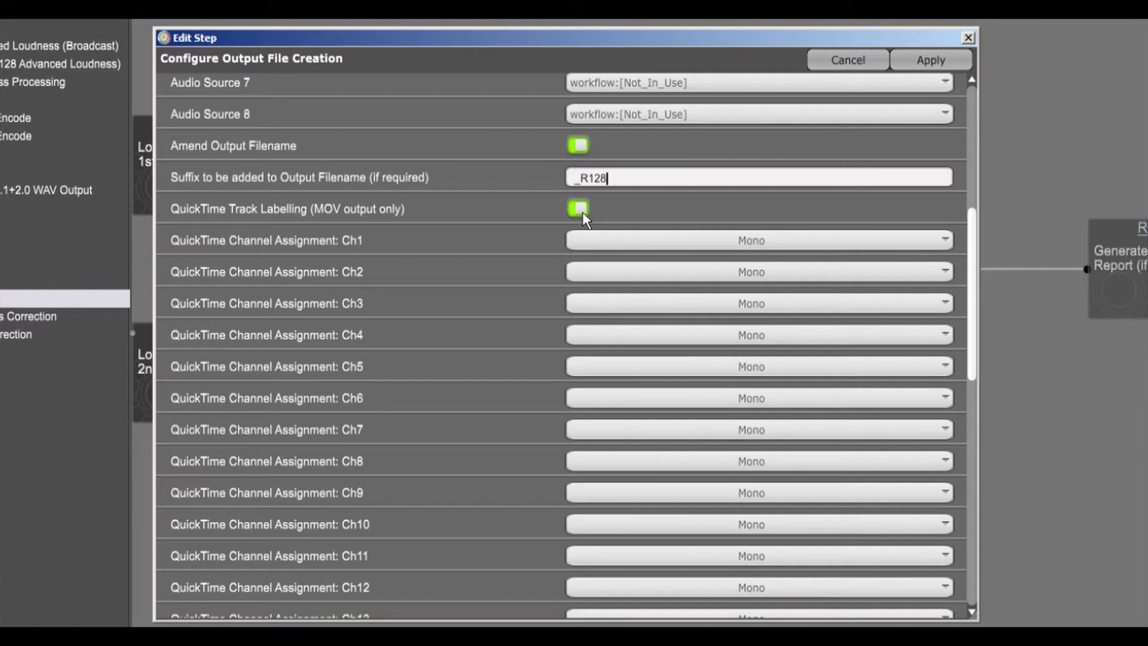
Assign QuickTime channels 1 to 8 as Left, Right, Center, LFE Screen, Left Surround, Right Surround, Left Total and Right Total.
click(601, 240)
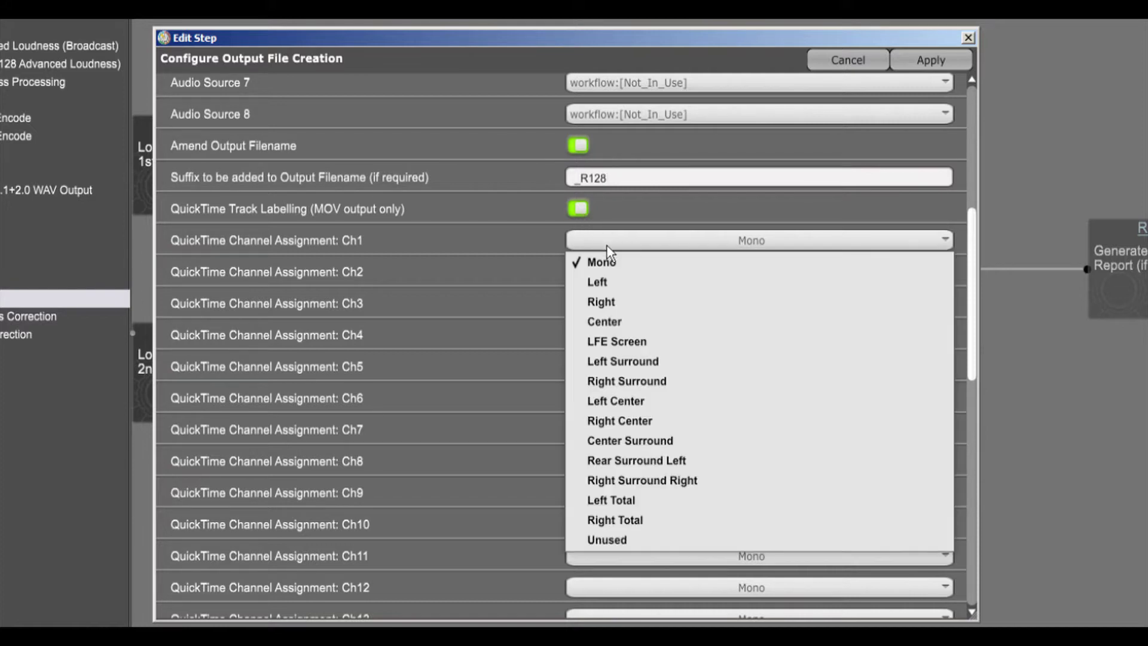
click(608, 282)
click(608, 276)
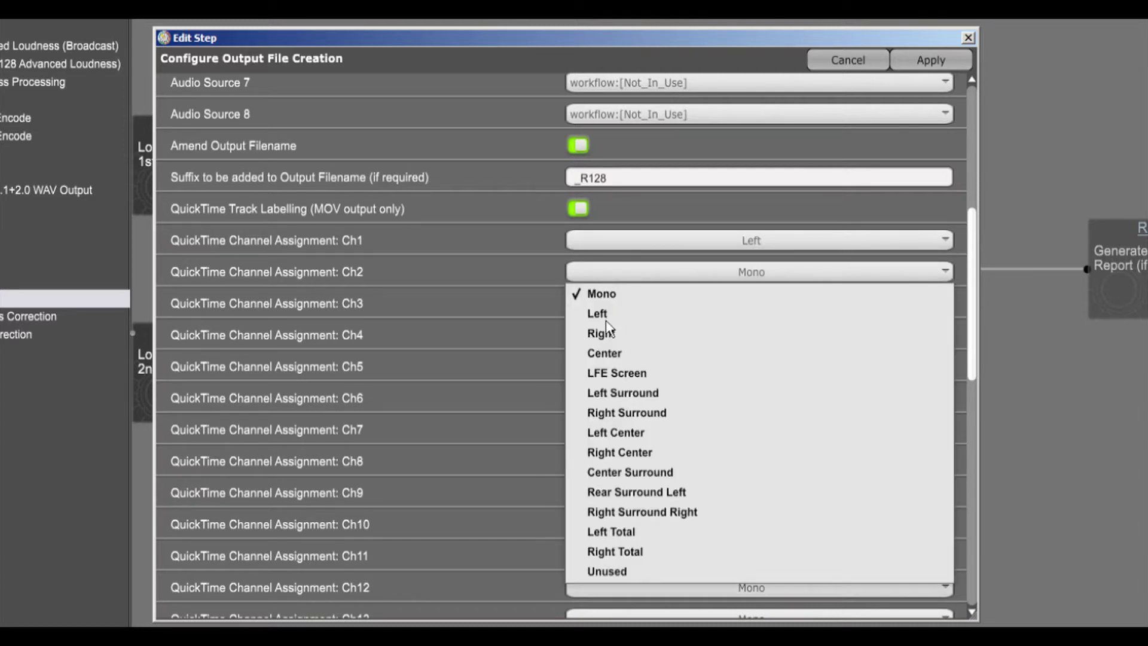
click(603, 333)
click(601, 304)
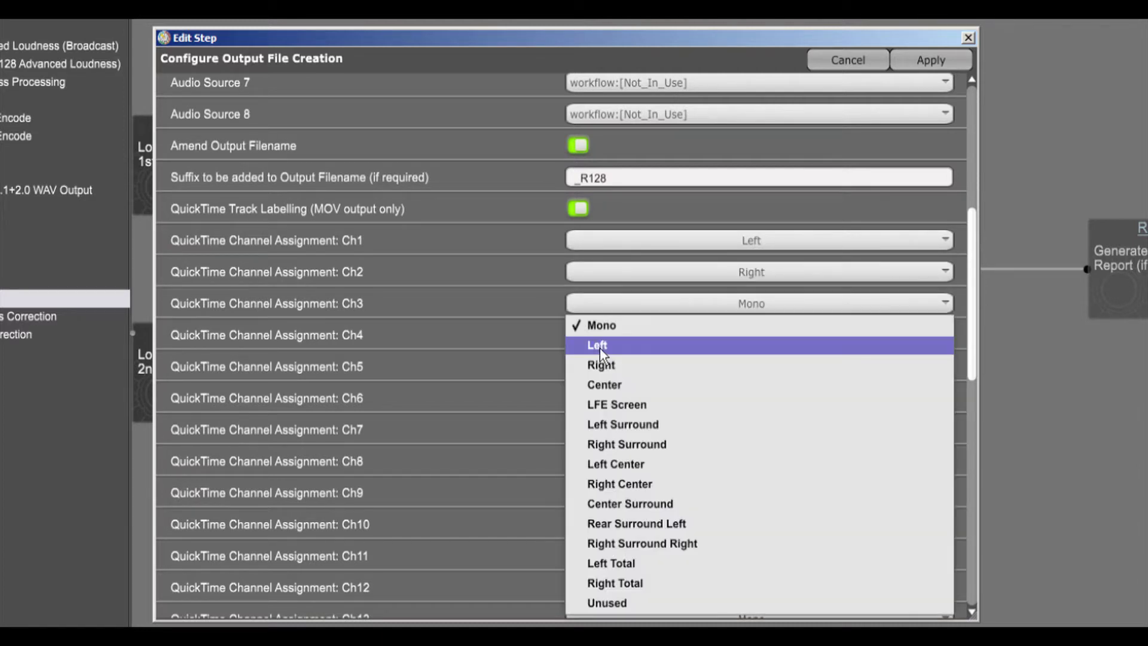
click(596, 381)
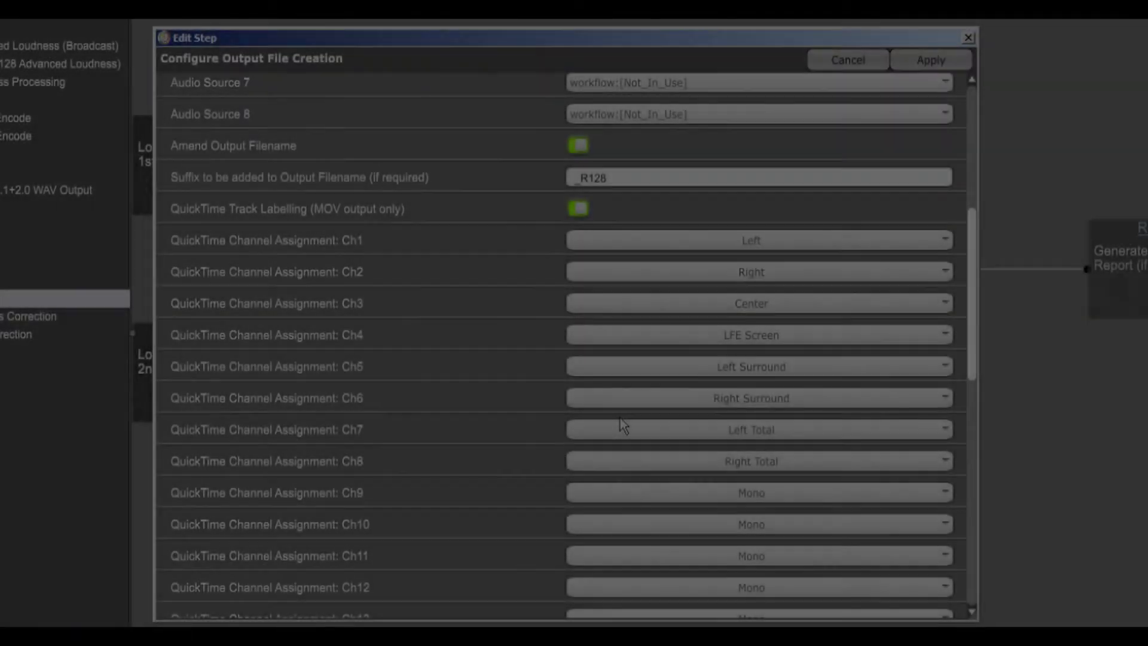
Keep English as the QuickTime language assignment for Program 1 and apply the output file settings.
scroll(620, 418, down, 10)
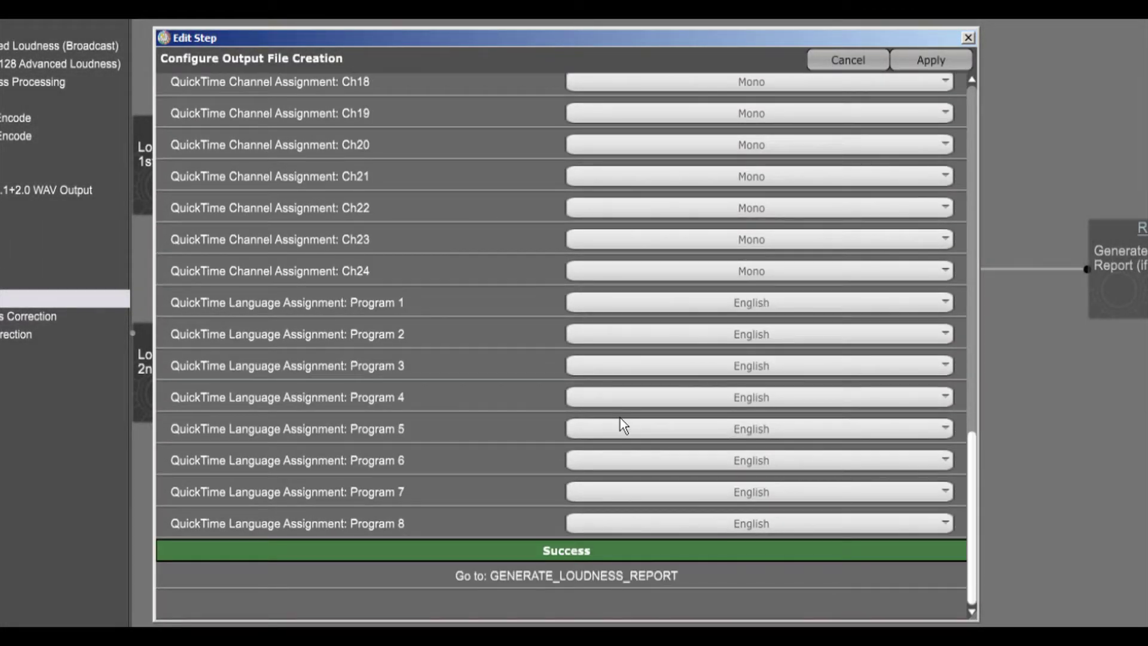
click(618, 305)
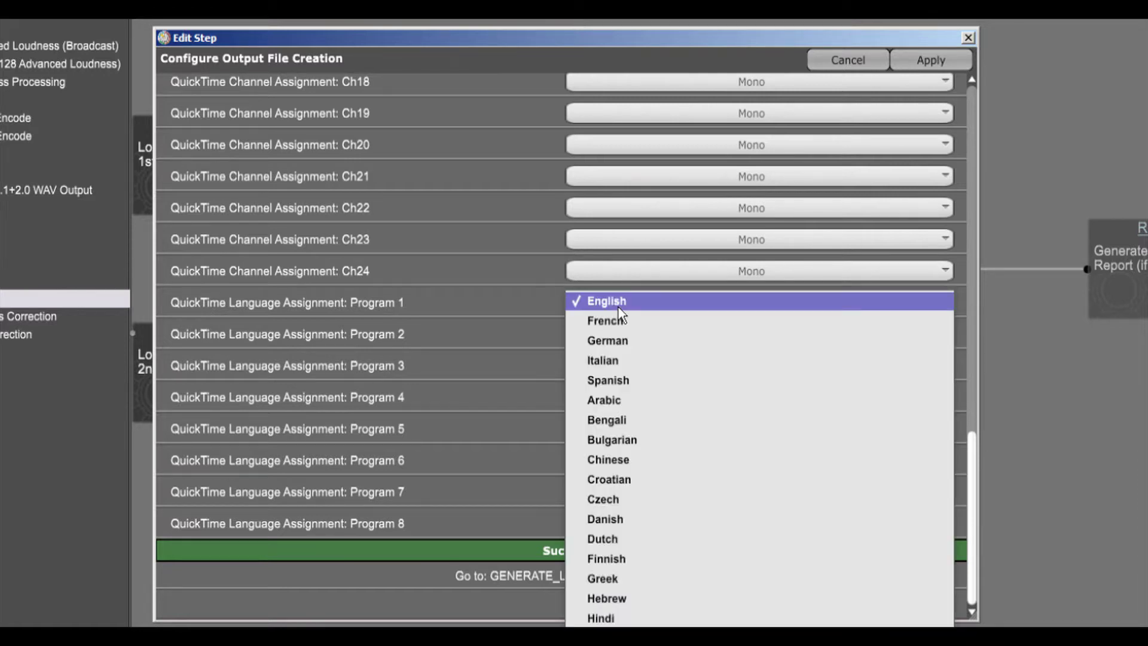
click(548, 305)
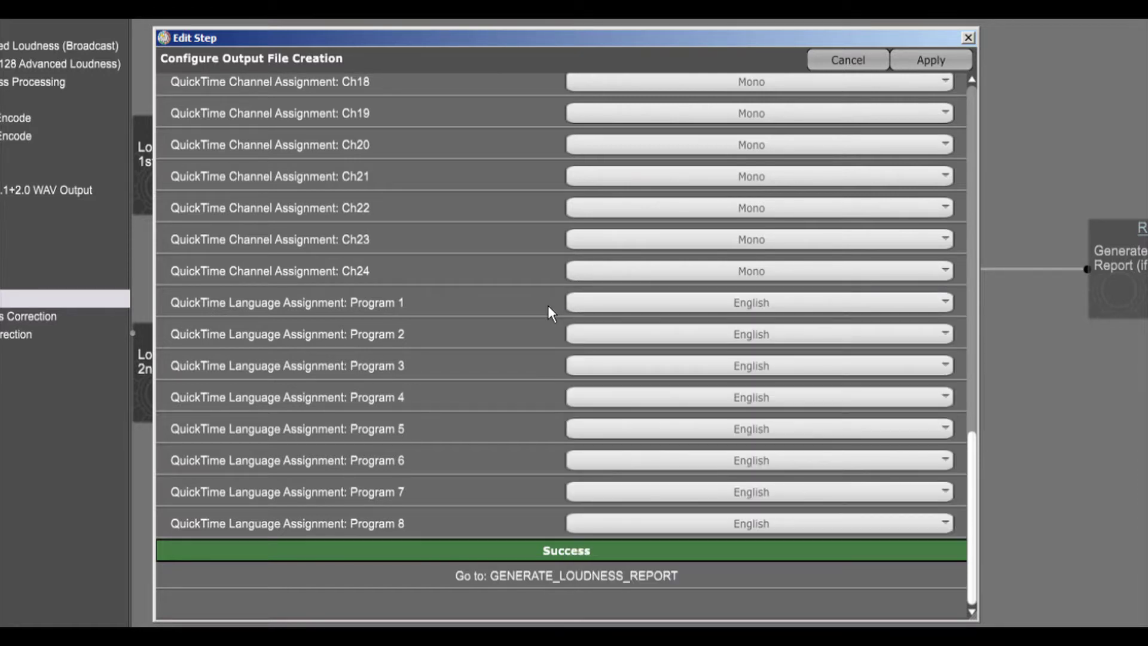
click(928, 64)
key(Return)
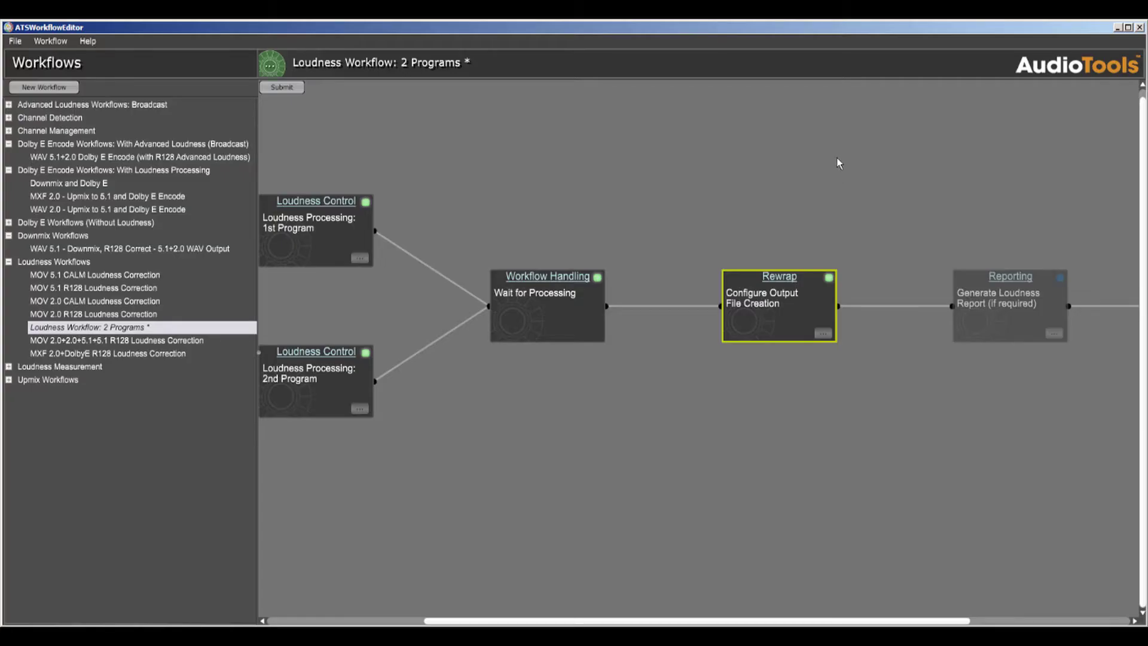
Open the Reporting step's loudness report settings and enable creation of the CSV measurement log.
scroll(837, 159, right, 5)
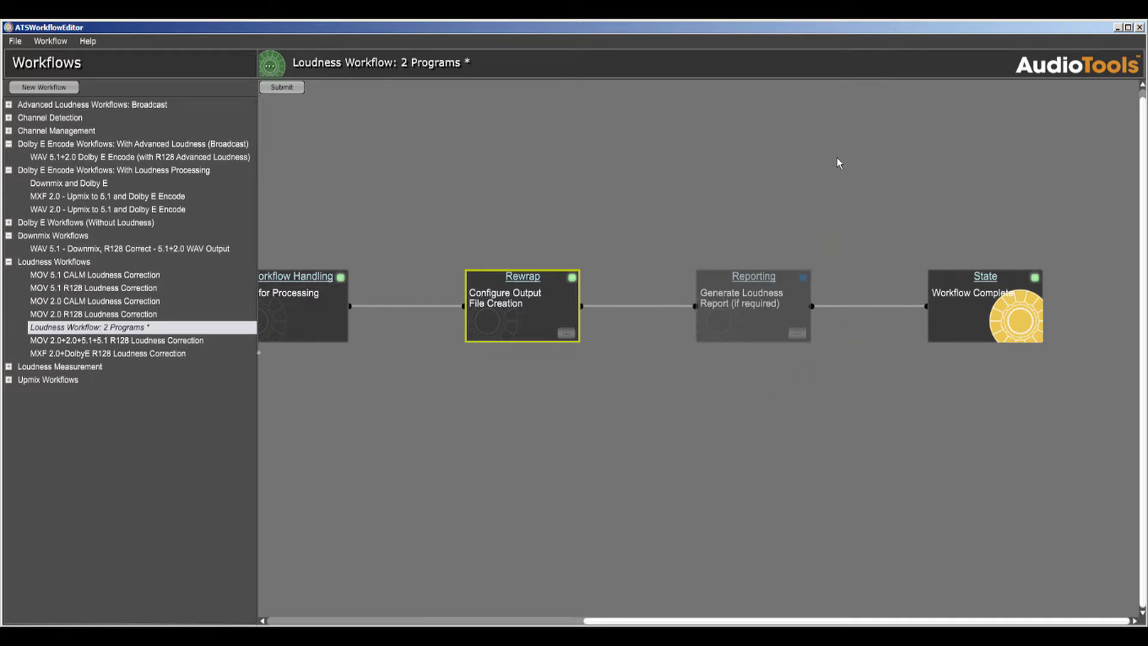
click(743, 285)
double_click(743, 281)
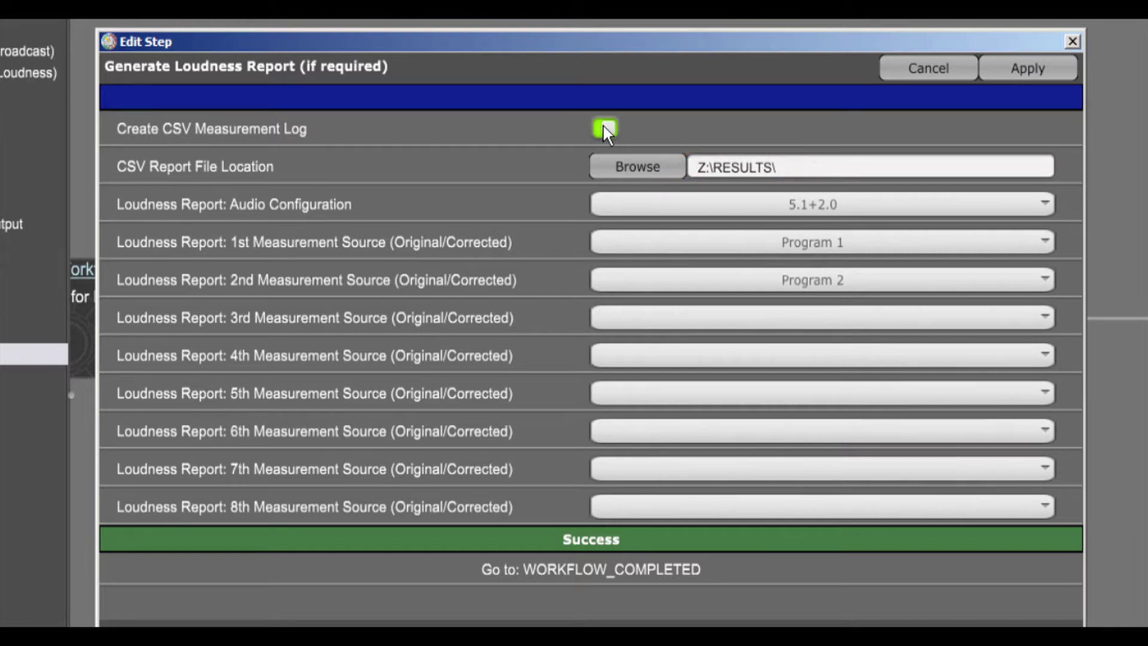
Browse Media (Z:) for the CSV report location, keep Z:\RESULTS\, and apply the loudness report settings.
click(631, 158)
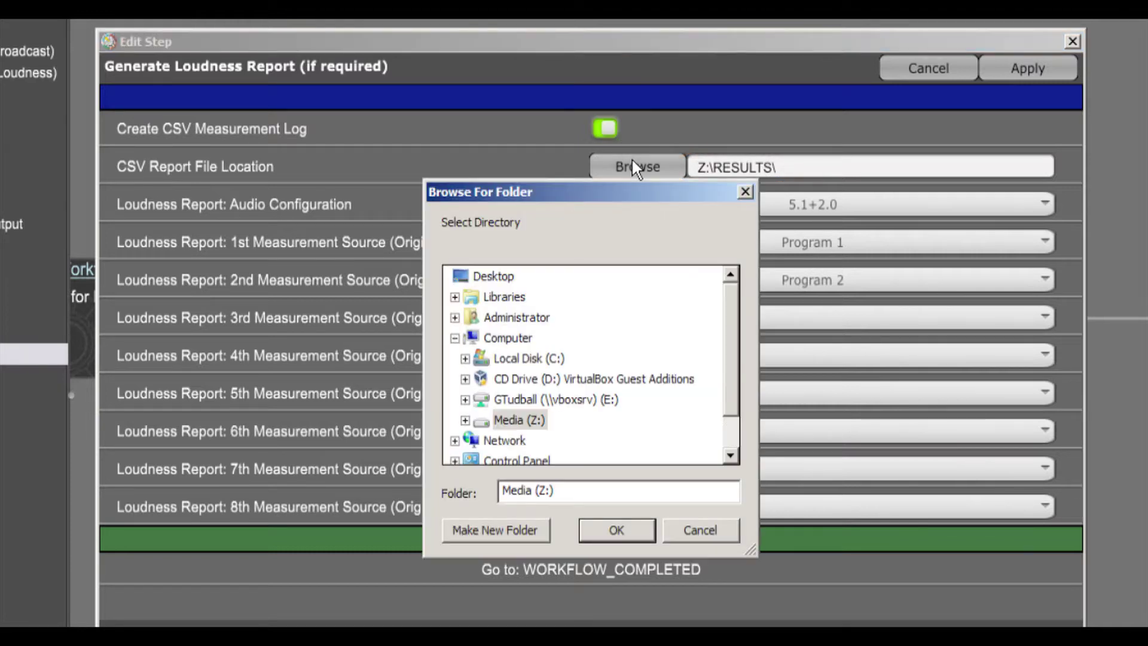
double_click(511, 421)
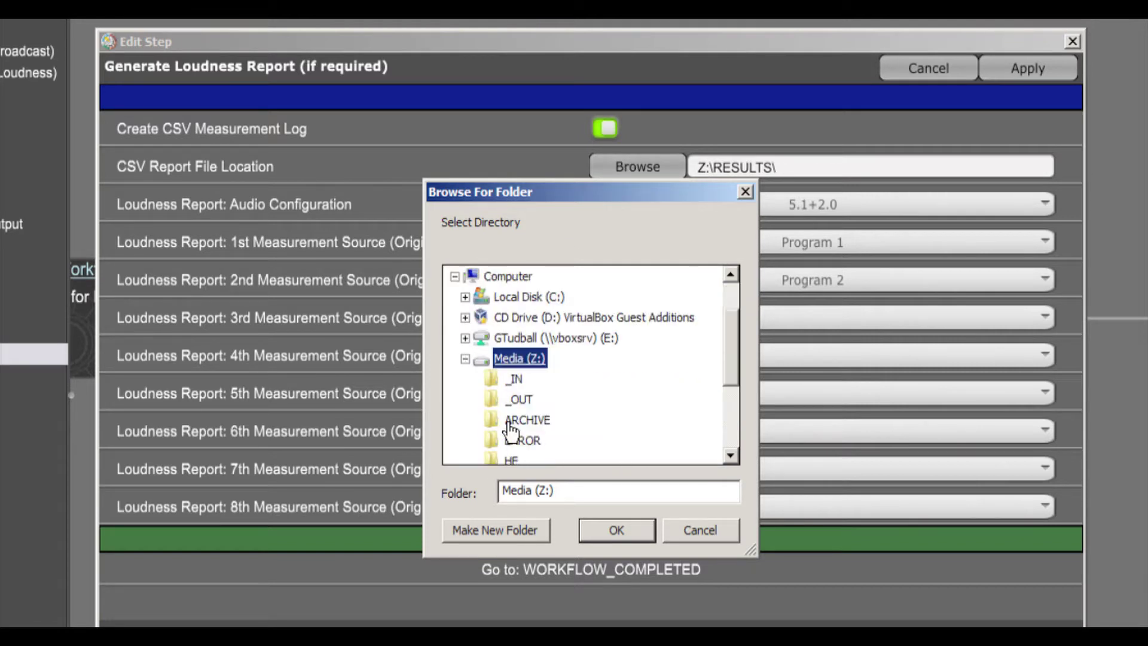
key(Escape)
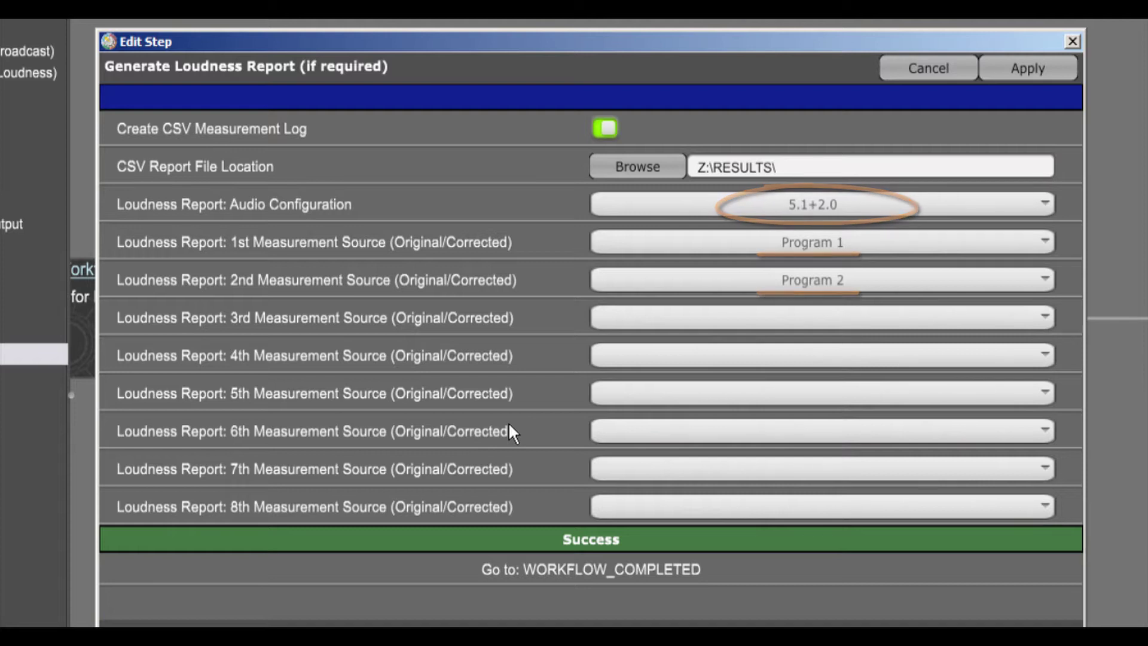
click(1010, 70)
key(Return)
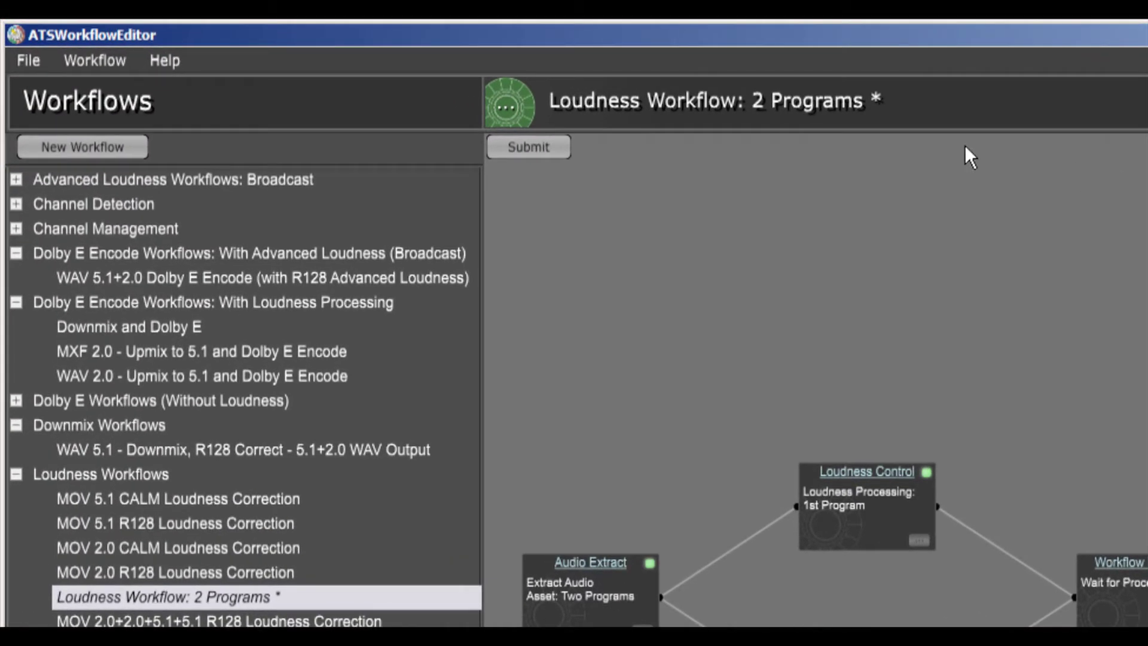
In the workflow settings, check the Media (Z:) folders for the output directory and set the program start to 00:00:59:00.
click(510, 88)
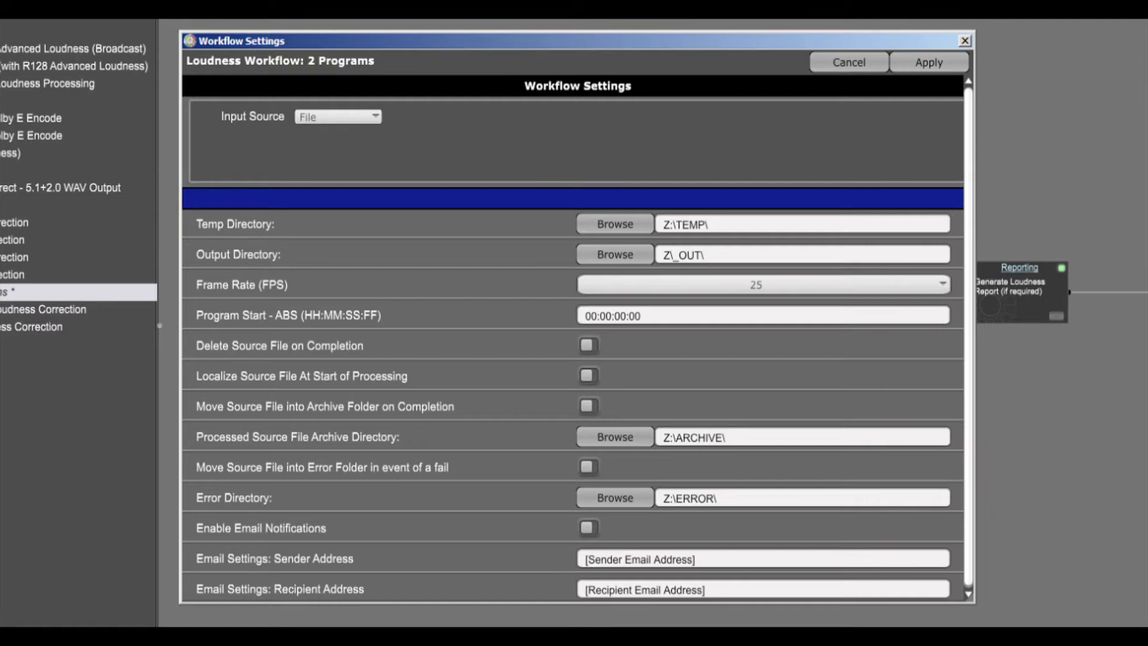
click(612, 258)
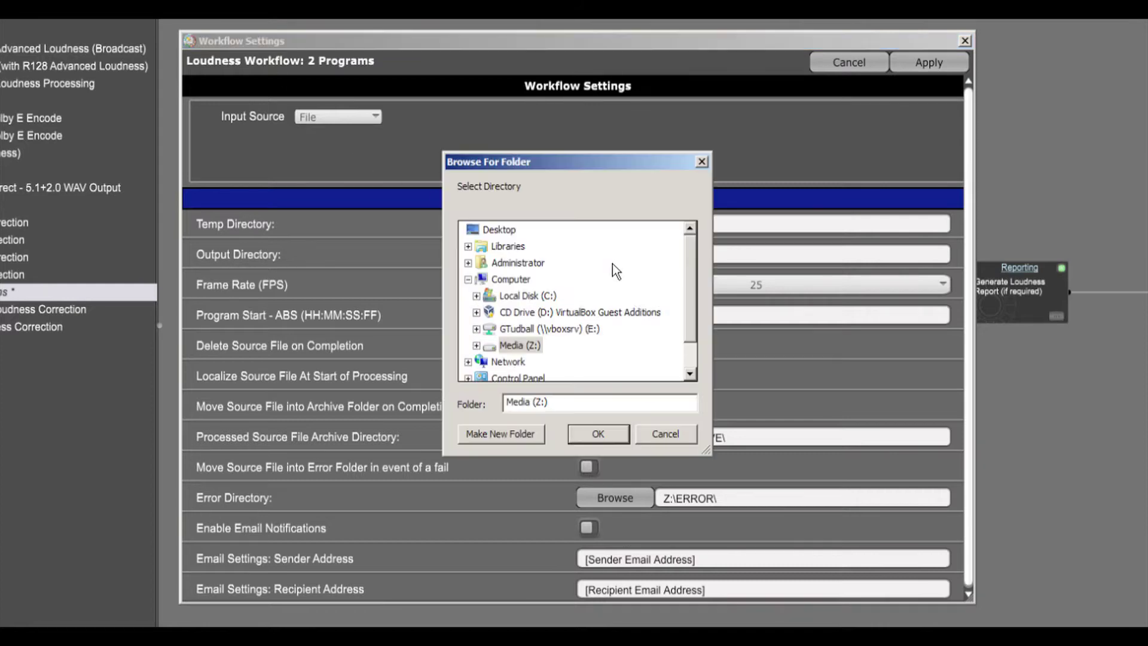
double_click(529, 349)
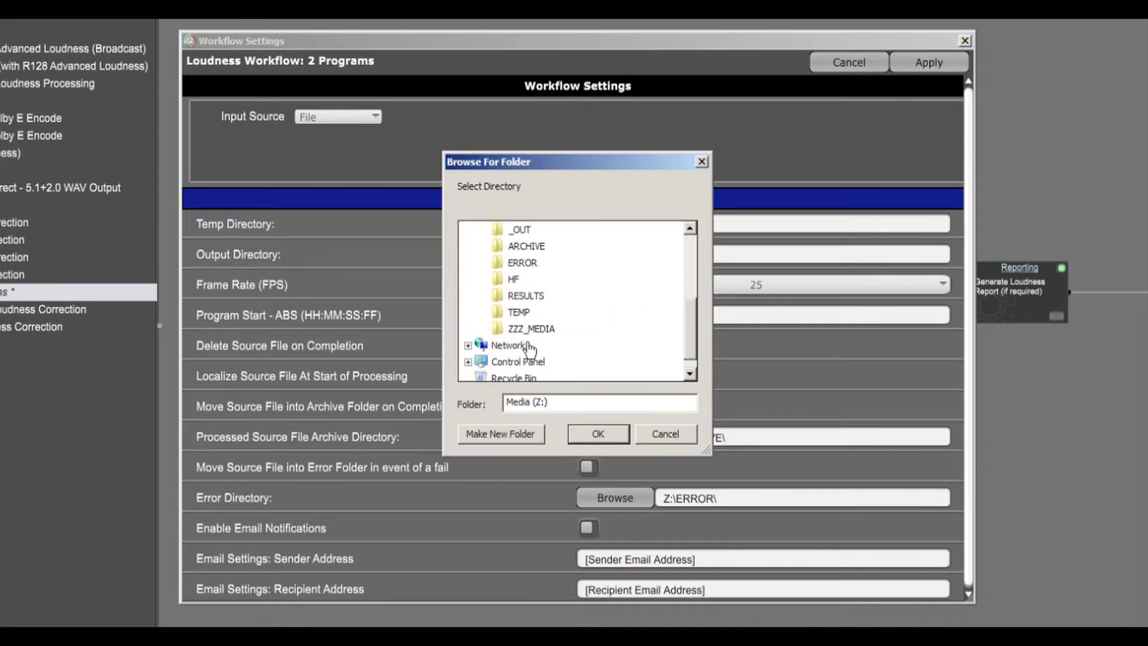
key(Escape)
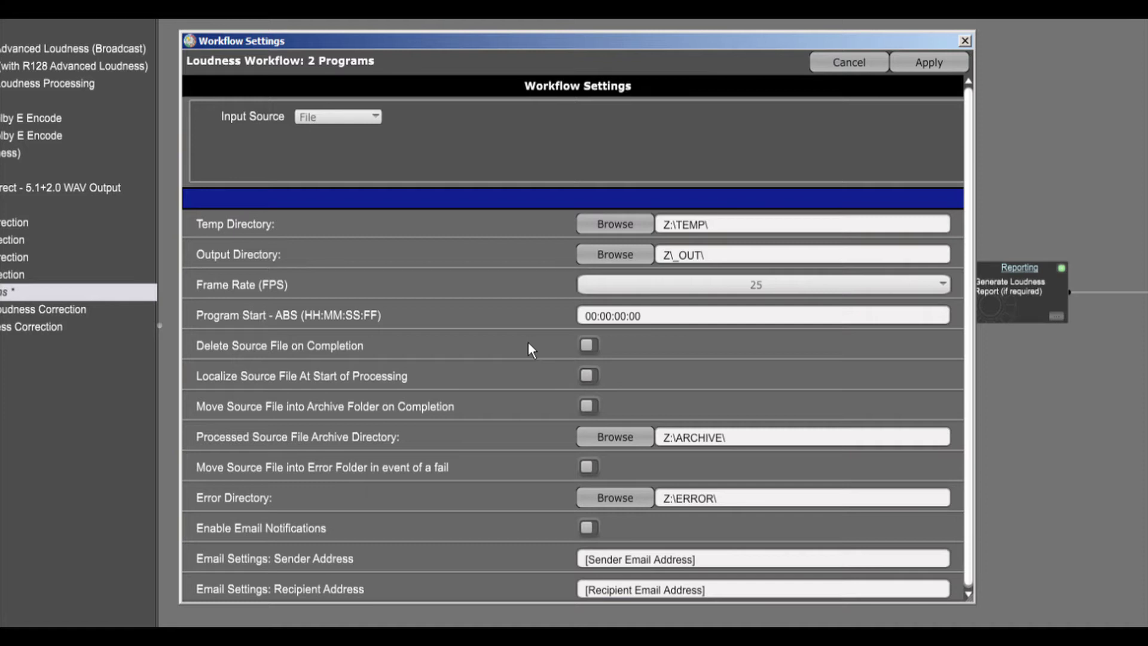
click(614, 311)
text(59)
Try Watch Folder as the input source, return it to File, and apply the workflow settings.
click(377, 118)
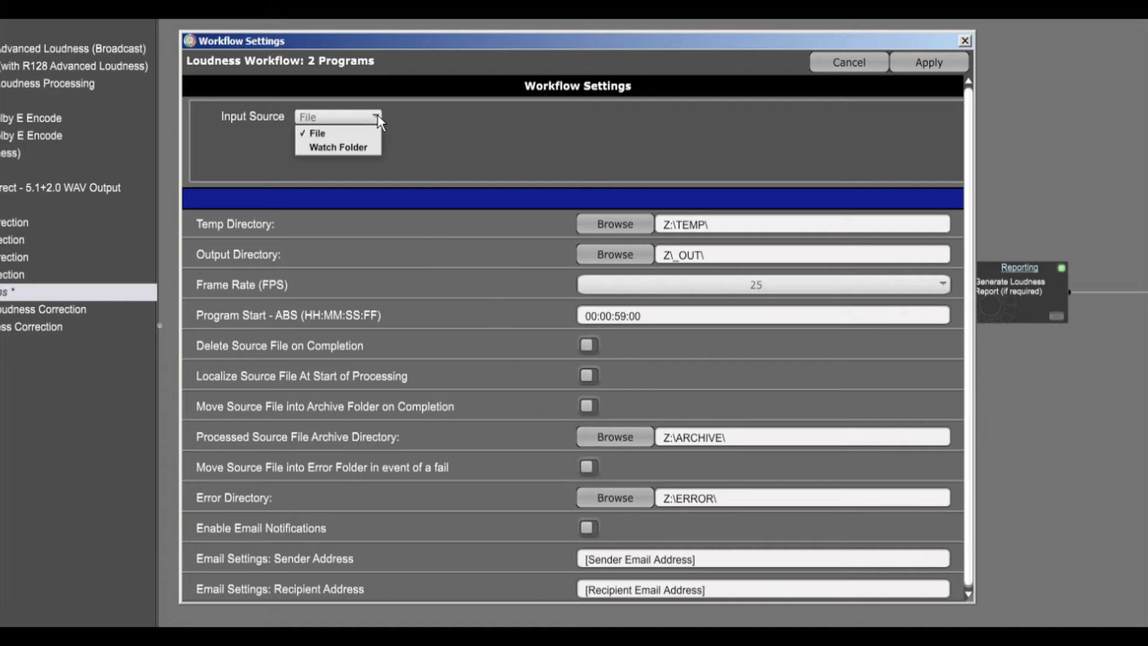
click(365, 146)
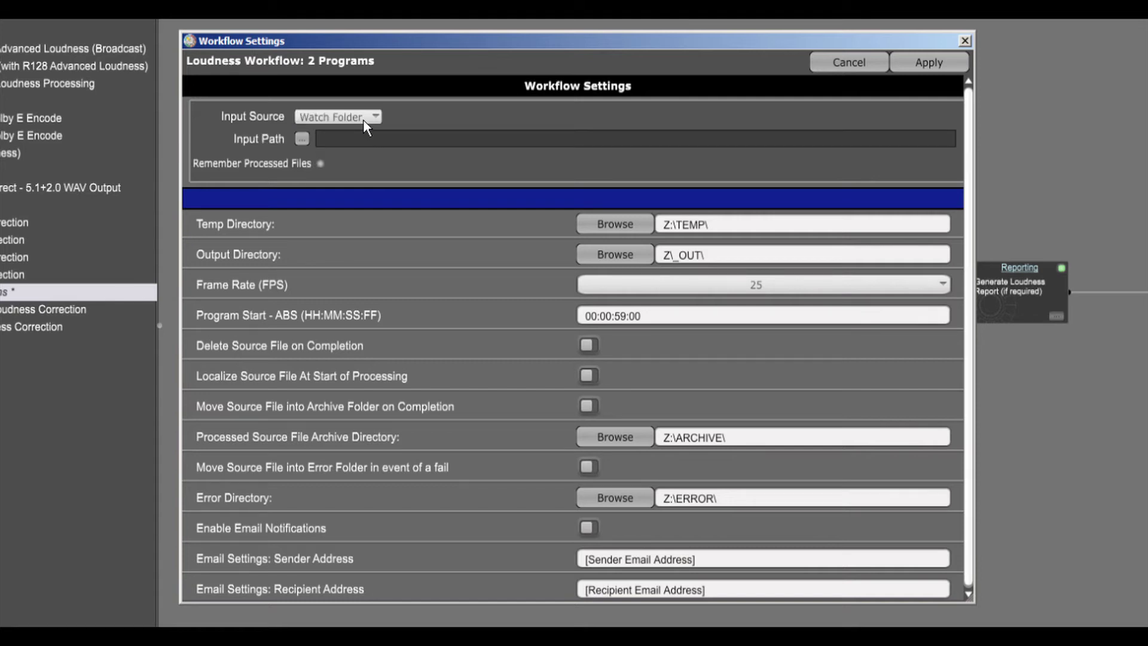
click(363, 120)
click(358, 134)
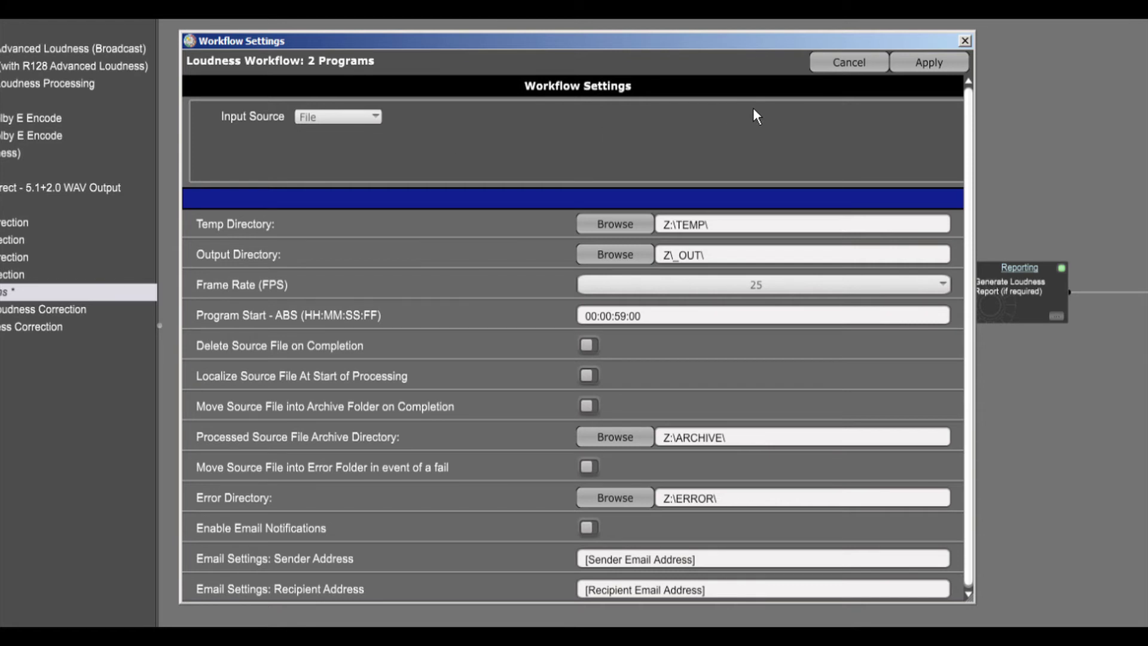
click(953, 67)
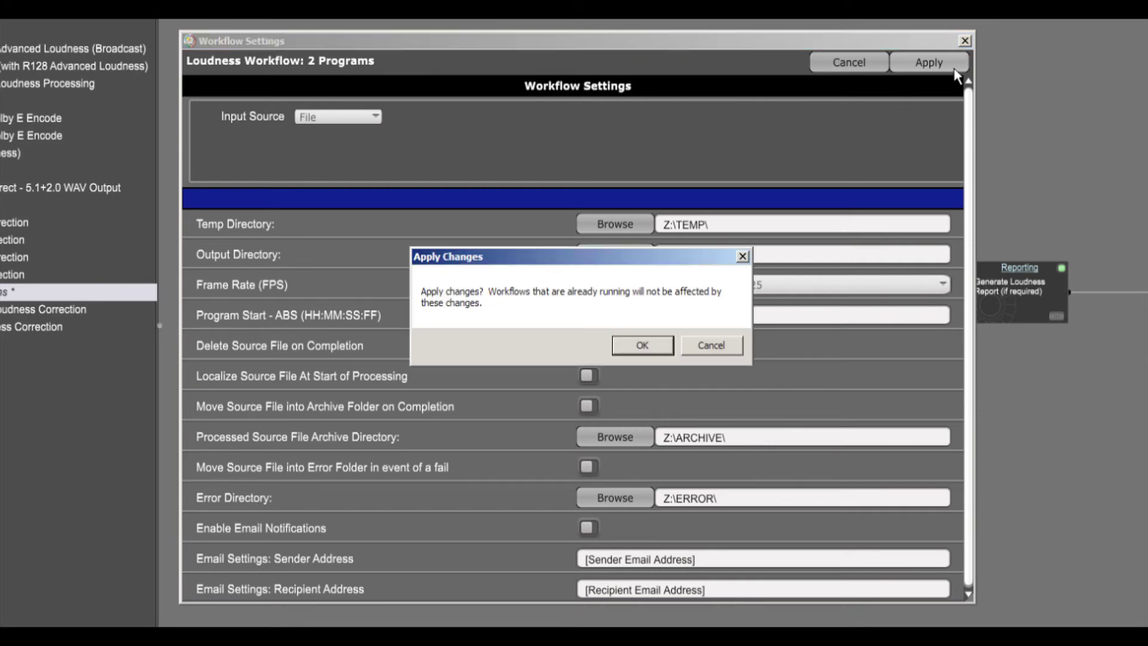
key(Return)
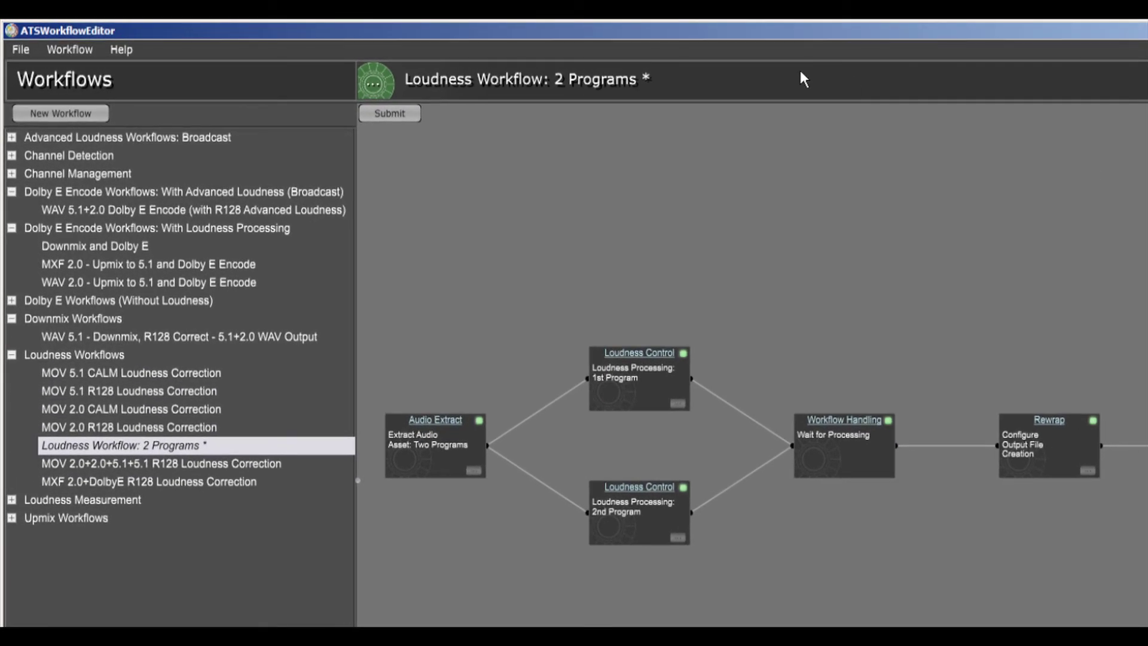
Save the two-program loudness workflow and rename it MOV 5.1+2.0 R128 Loudness Correction.
right_click(652, 76)
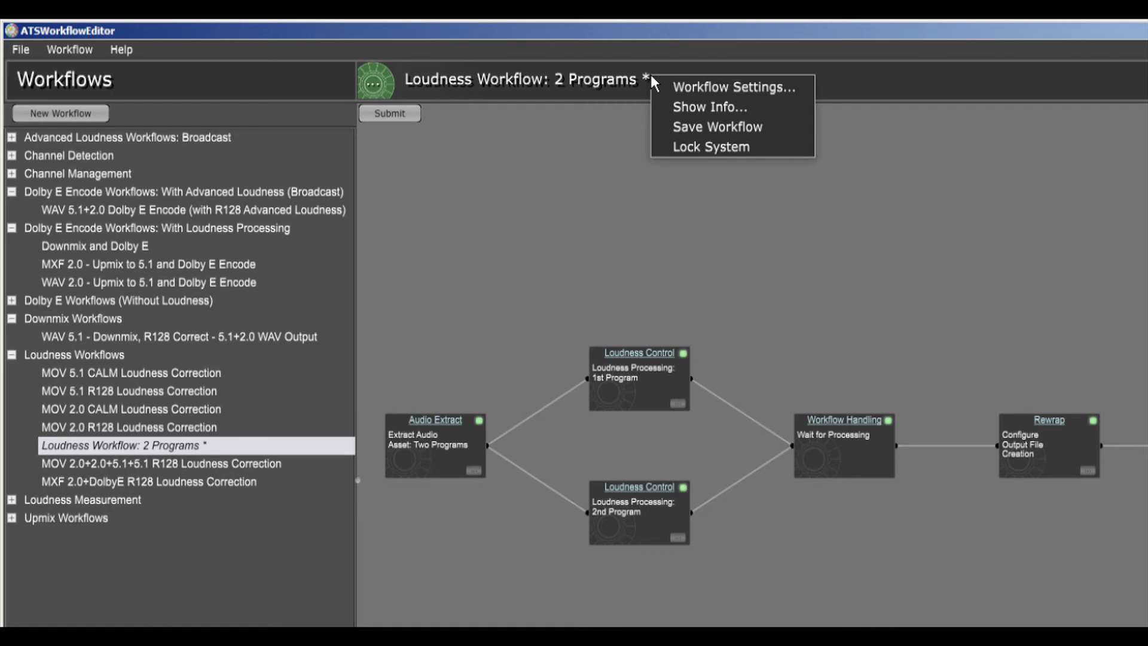
click(694, 128)
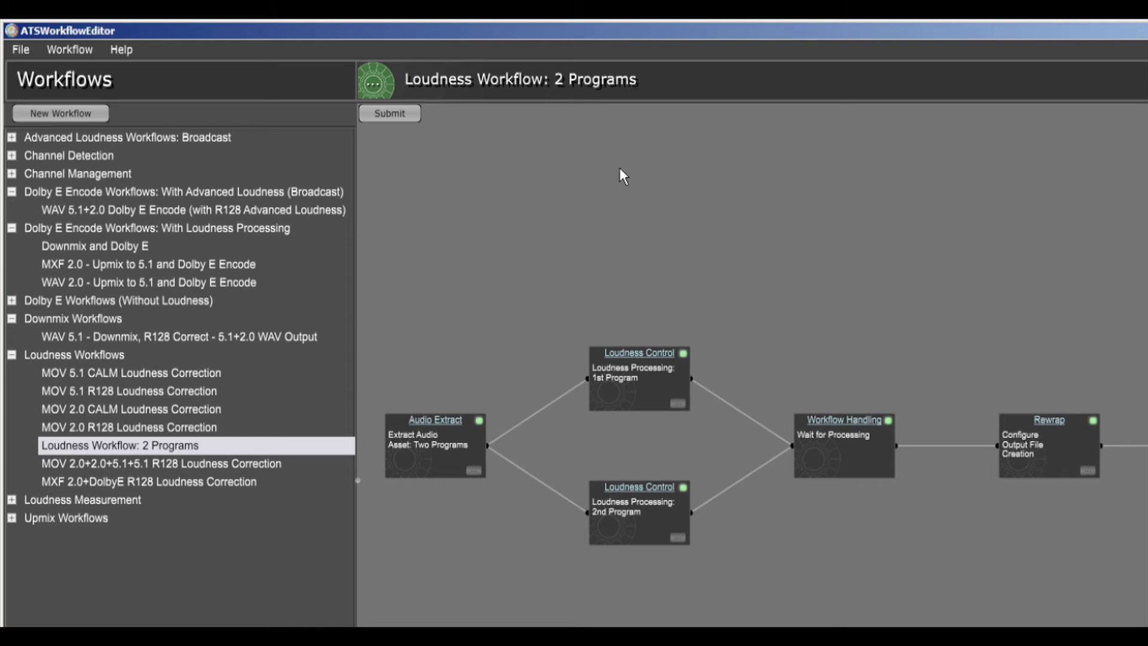
right_click(166, 448)
click(205, 472)
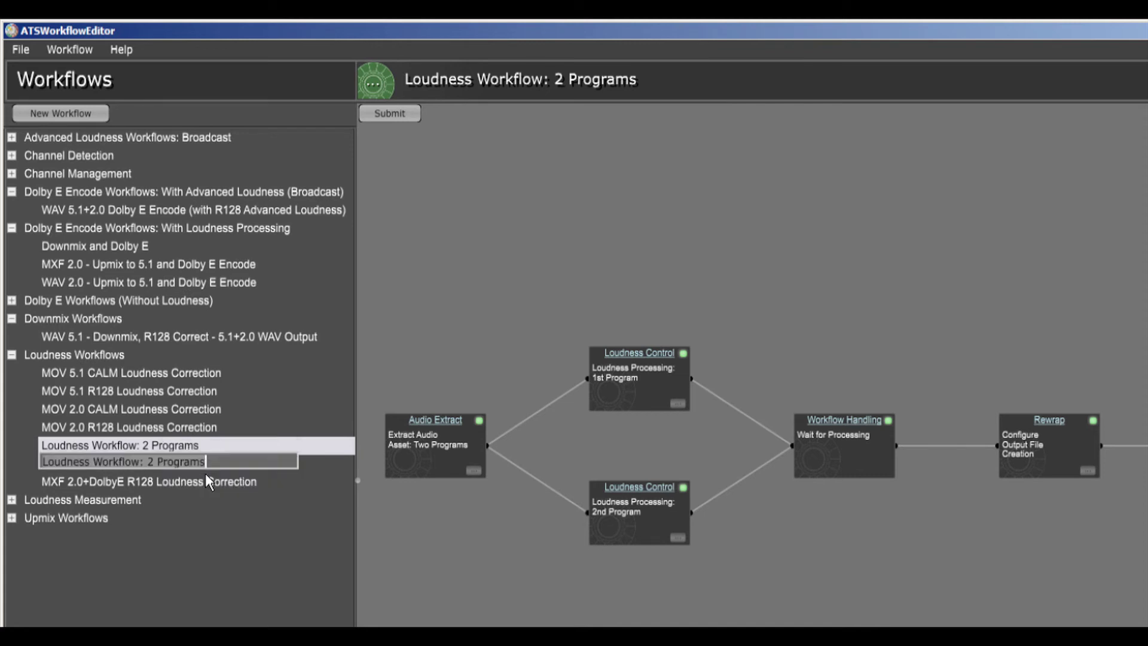
text(MOV 5.1)
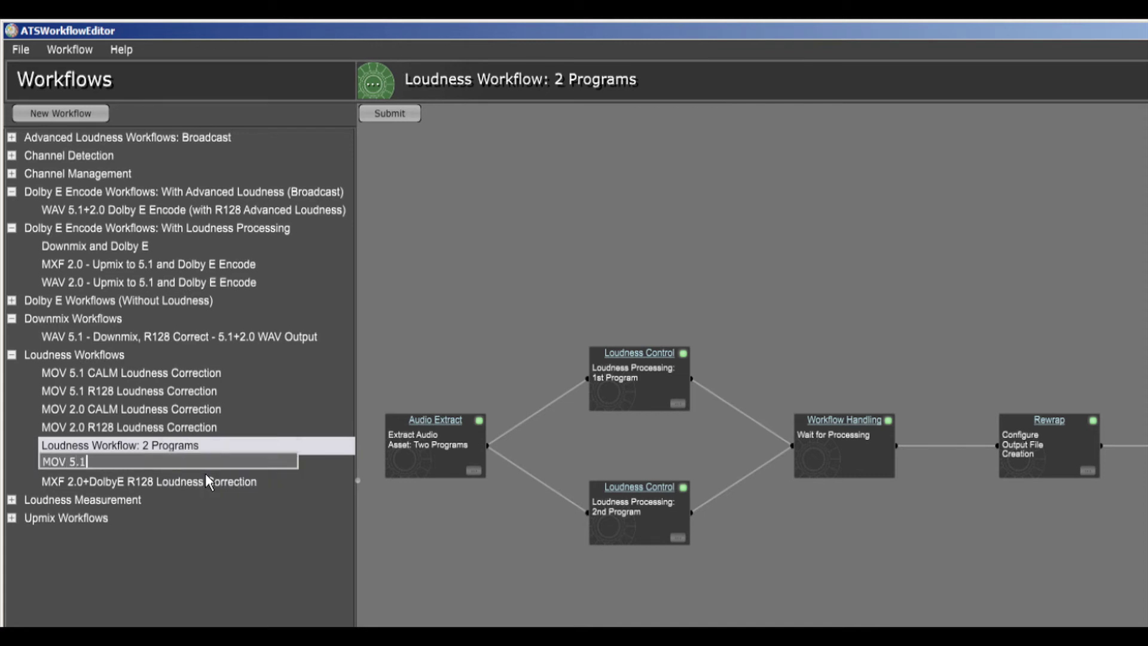
text(+2.0 R128 Loudness Correction)
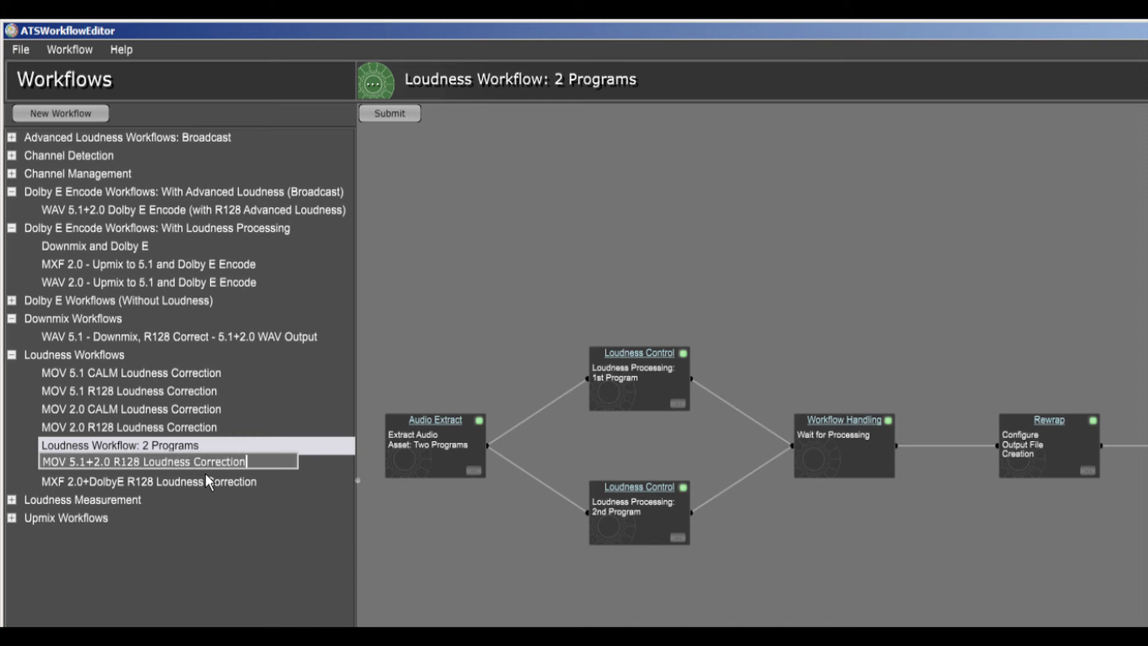
key(Return)
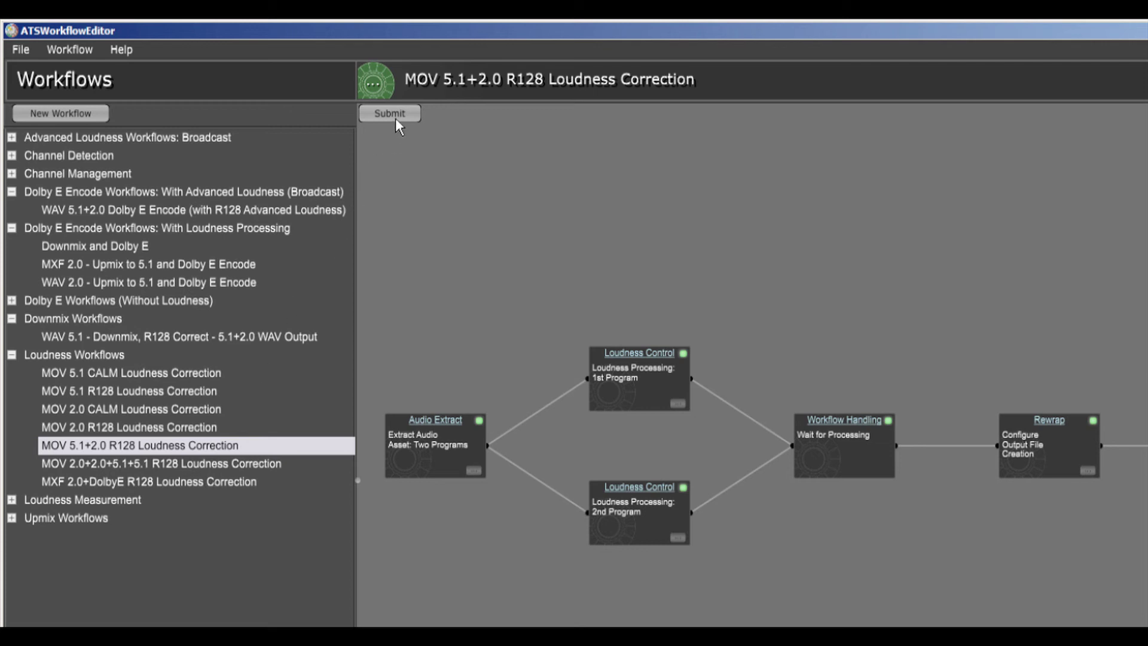
click(74, 52)
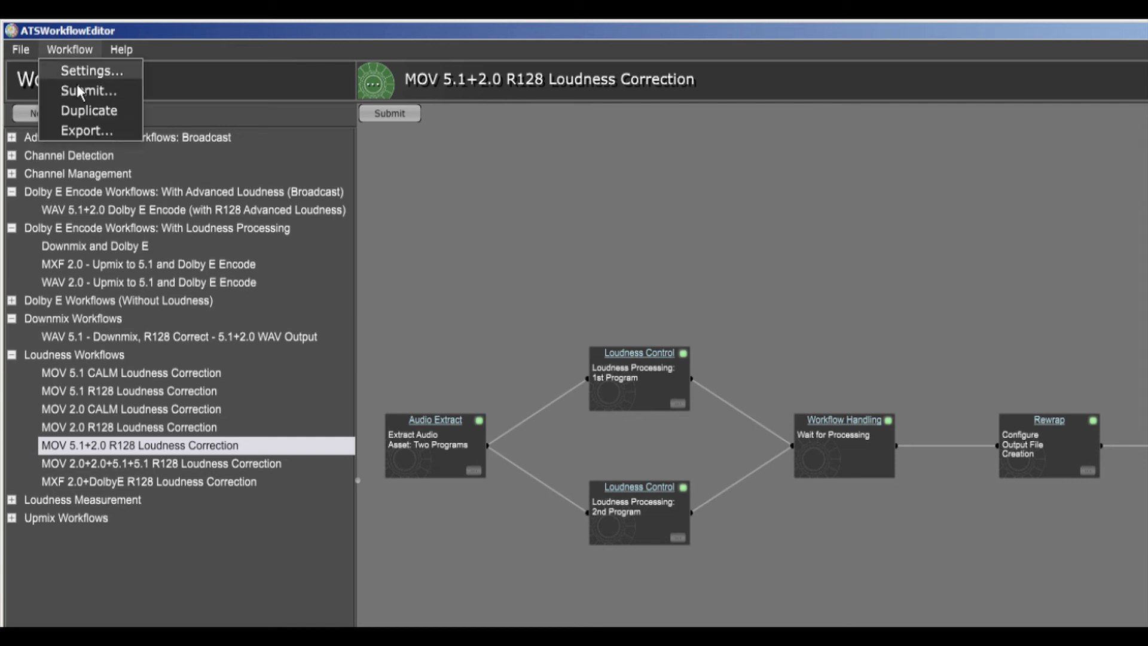
click(70, 129)
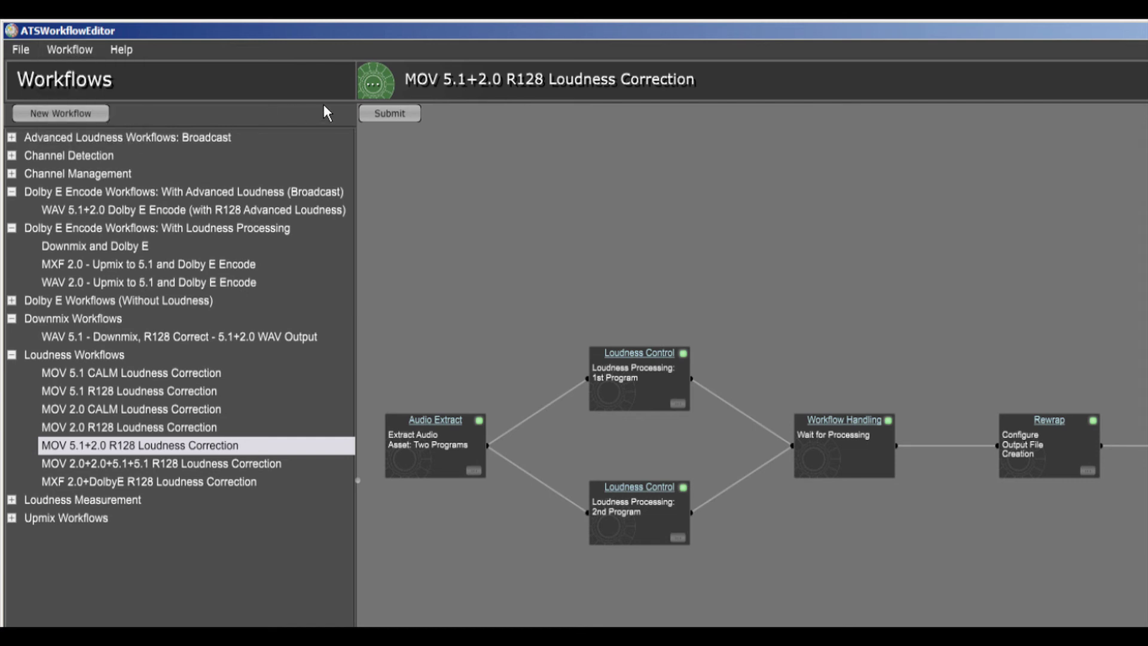
Submit Test_File_51+20.mov from the ZZZ_MEDIA folder to the workflow with Medium priority.
click(378, 109)
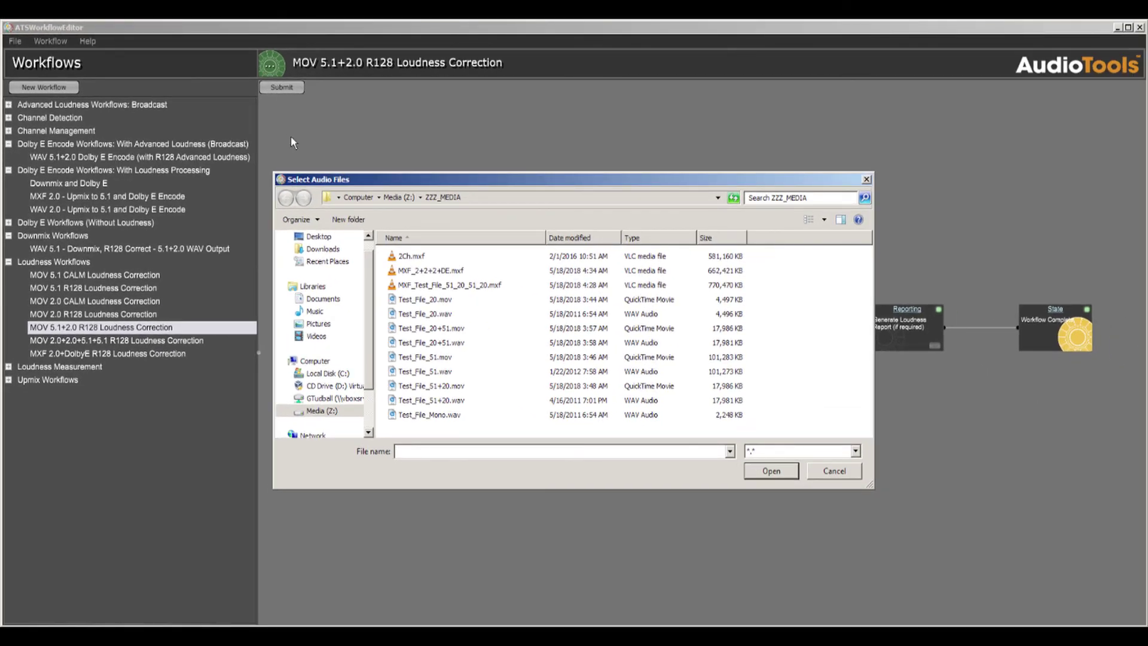
double_click(413, 386)
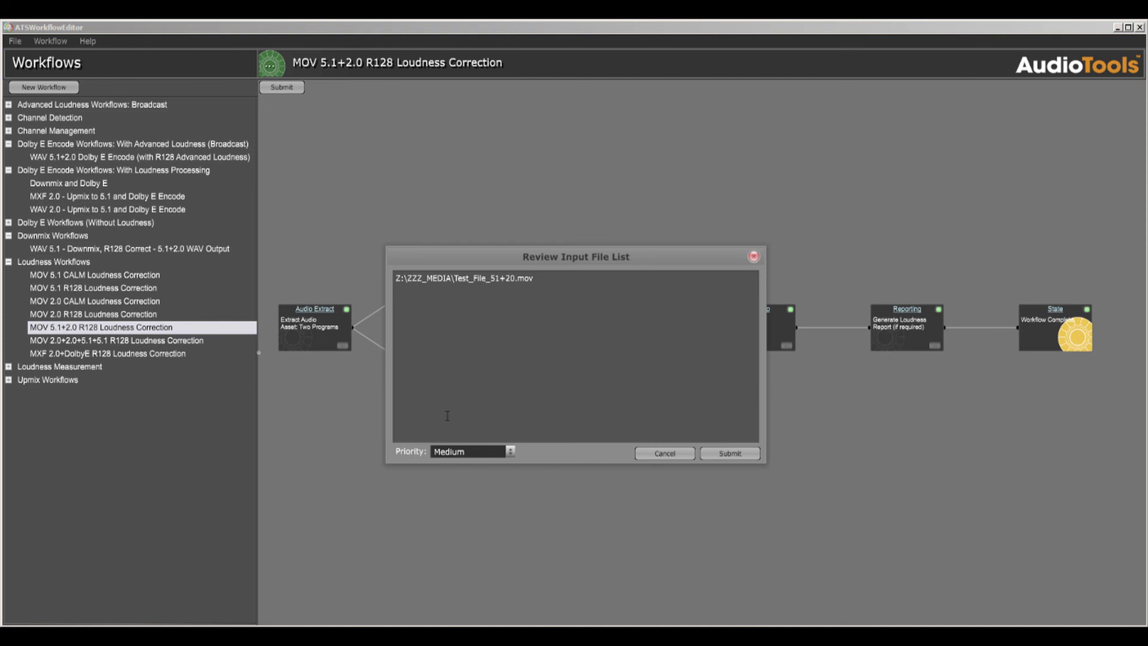
click(490, 455)
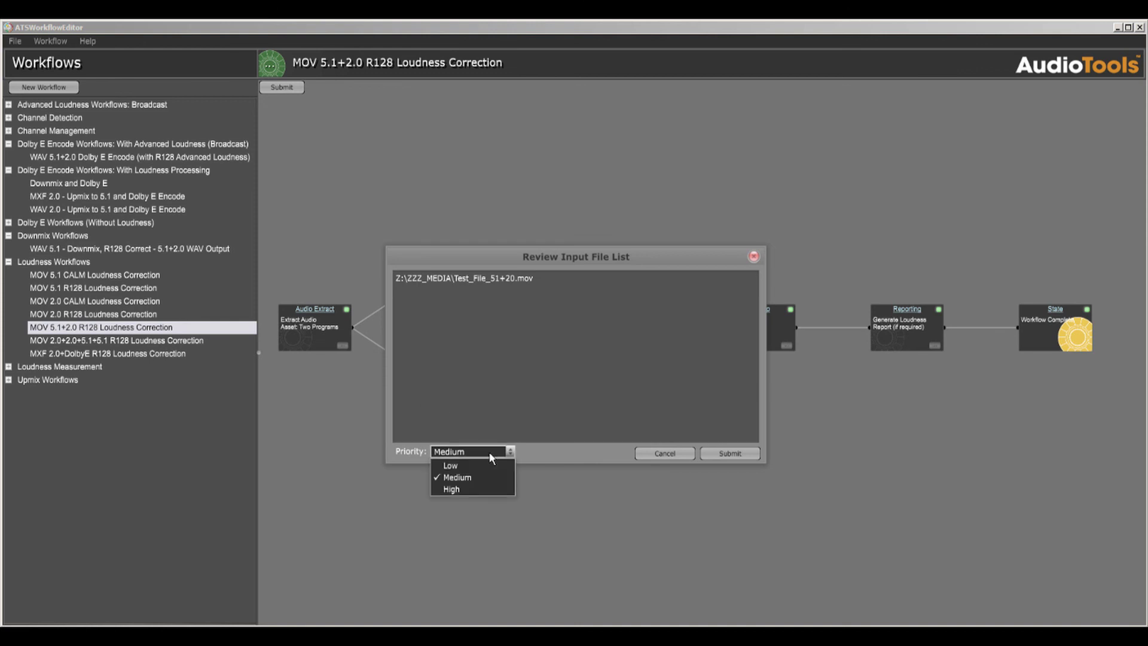
click(490, 454)
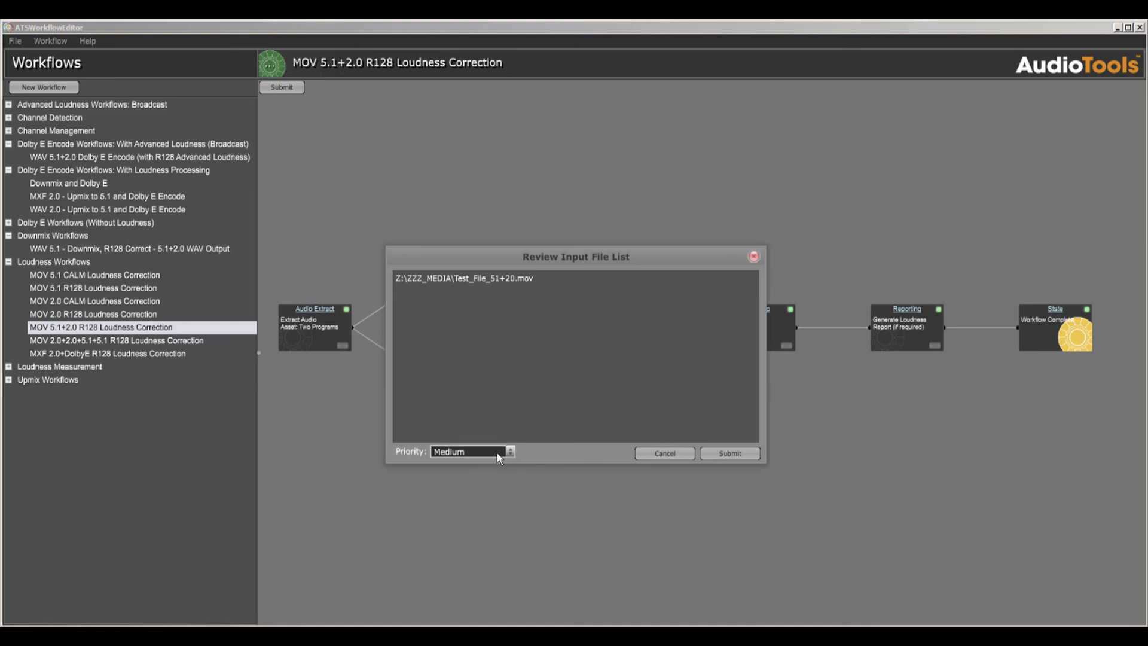
click(727, 456)
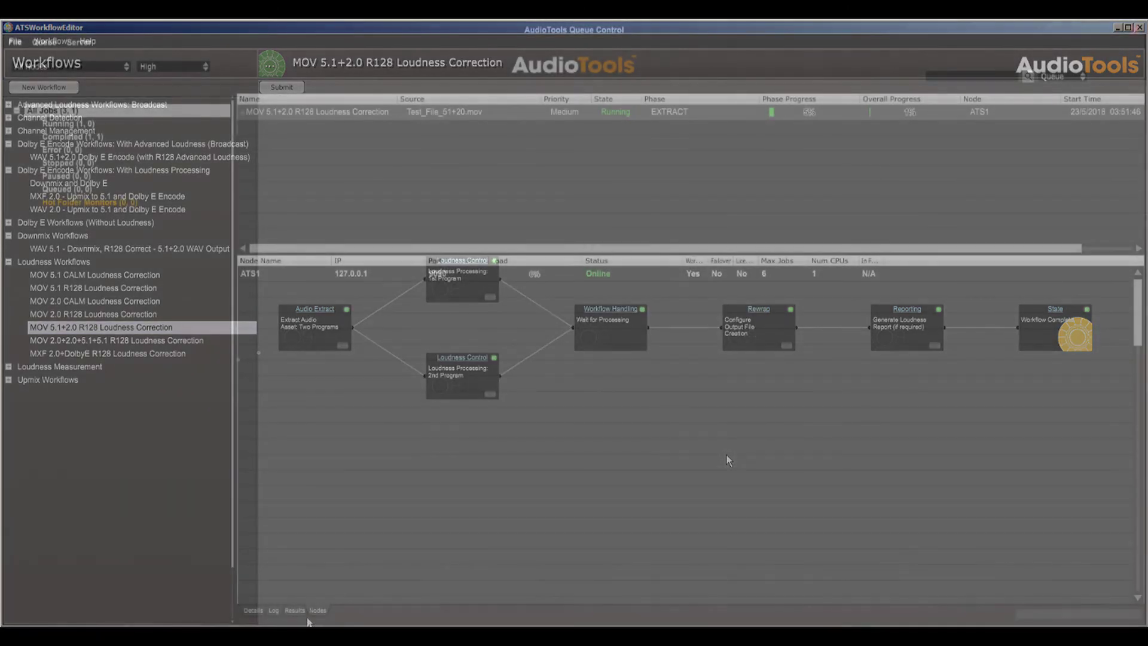